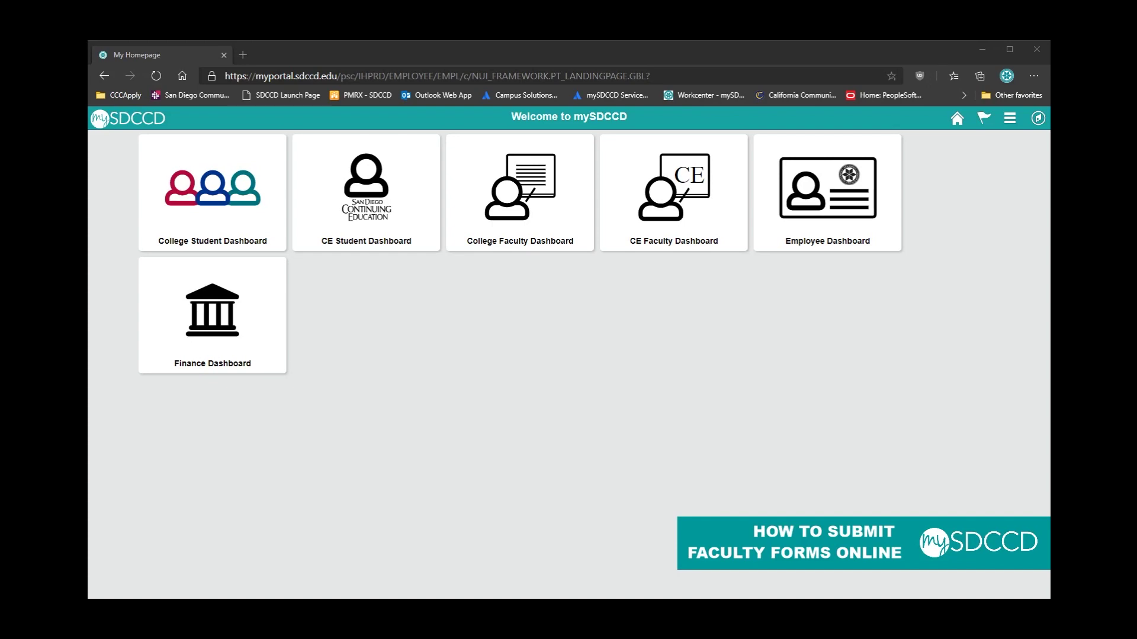
Step: Open the College Faculty Dashboard and expand its Documents and Forms section
left_click(176, 482)
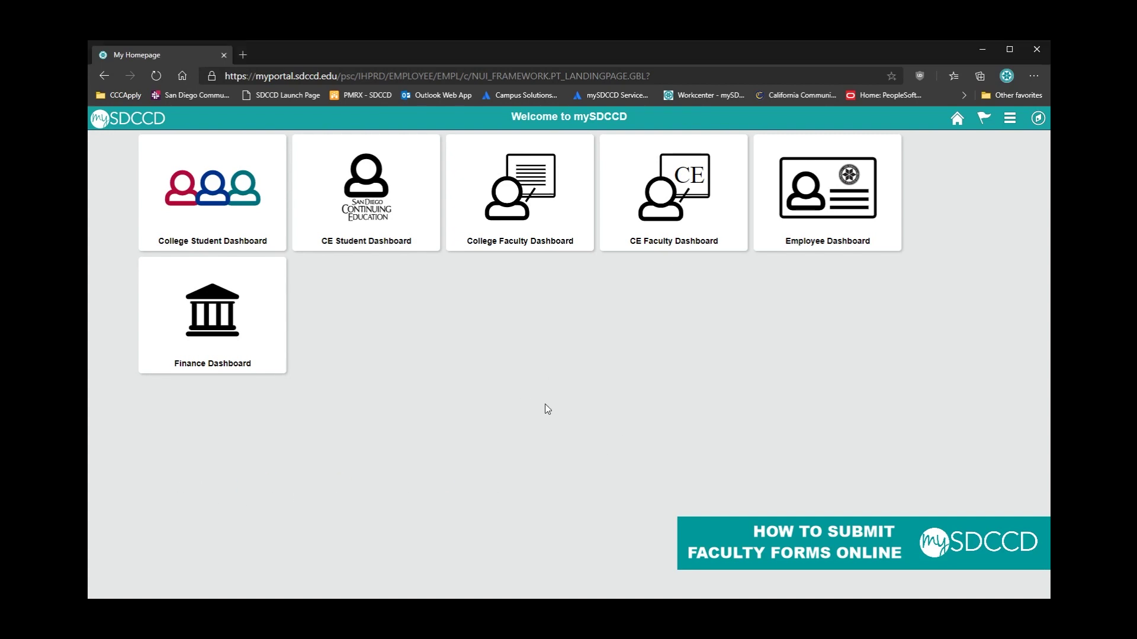
left_click(524, 197)
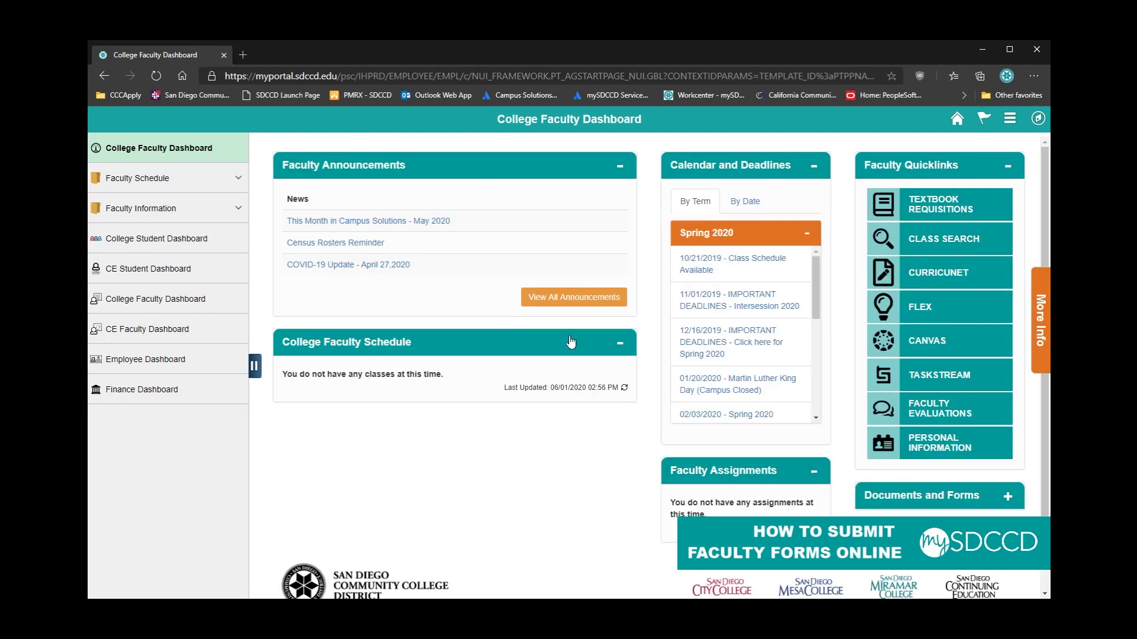
scroll(856, 454, "down", 1)
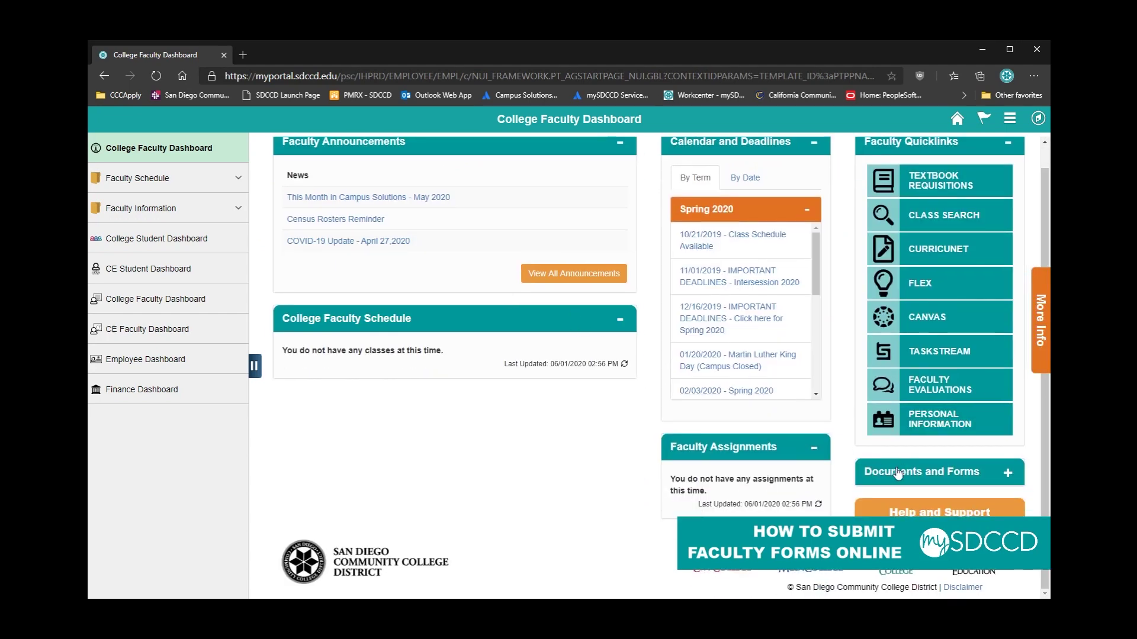
left_click(979, 478)
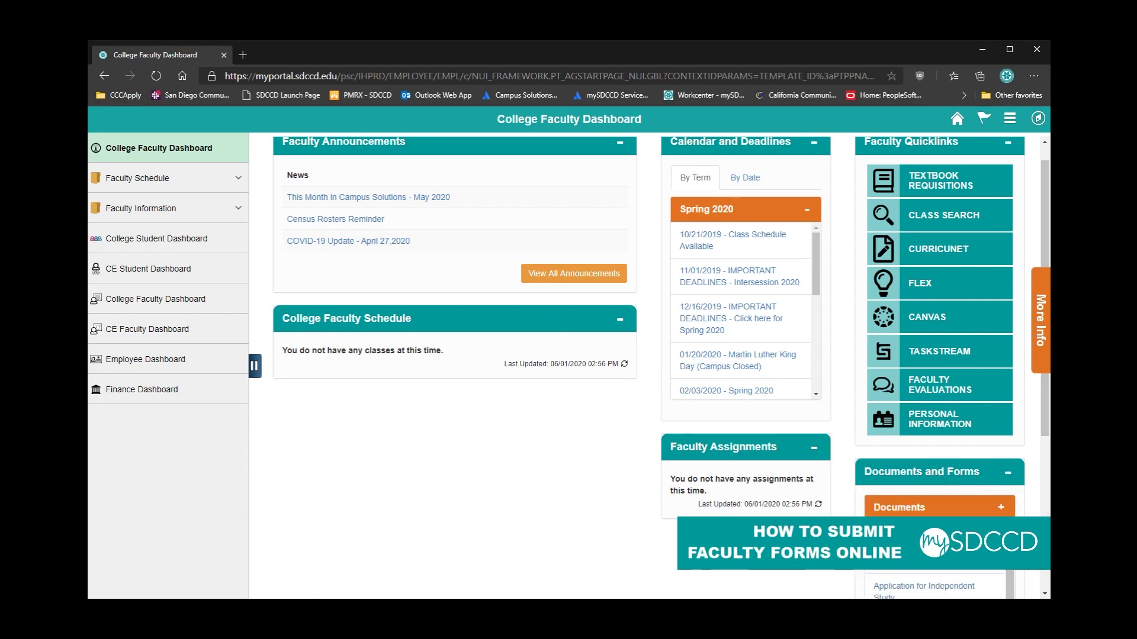
Step: Show the Forms list and open the Grade Assignment/Change Form
scroll(862, 446, "down", 4)
left_click(888, 474)
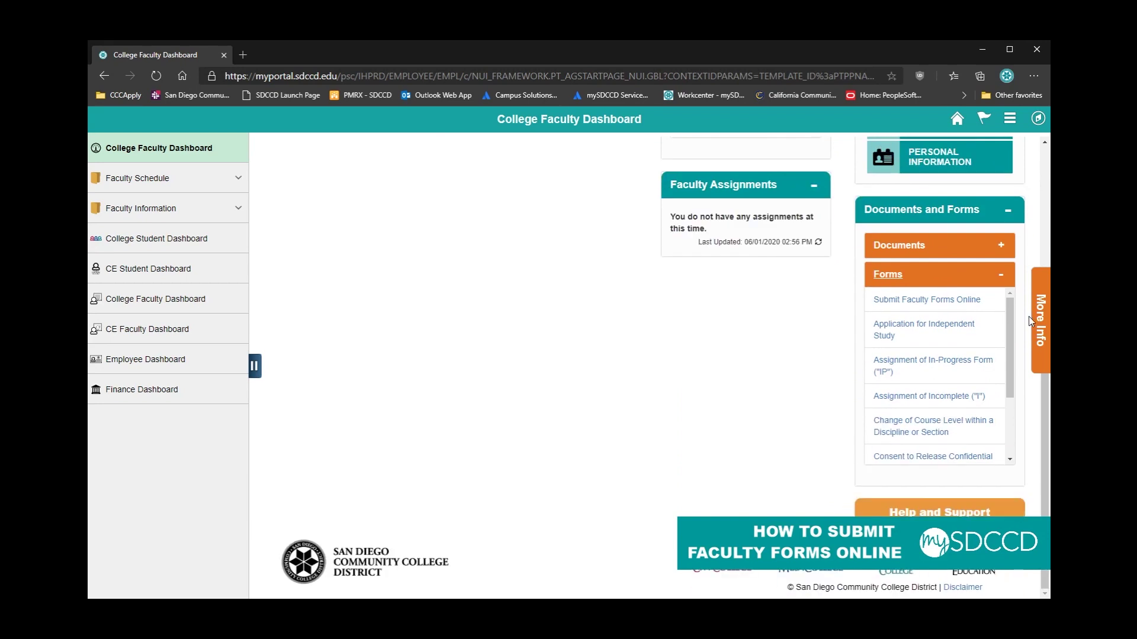
left_click_drag(1009, 307, 1013, 308)
left_click_drag(1010, 318, 1005, 389)
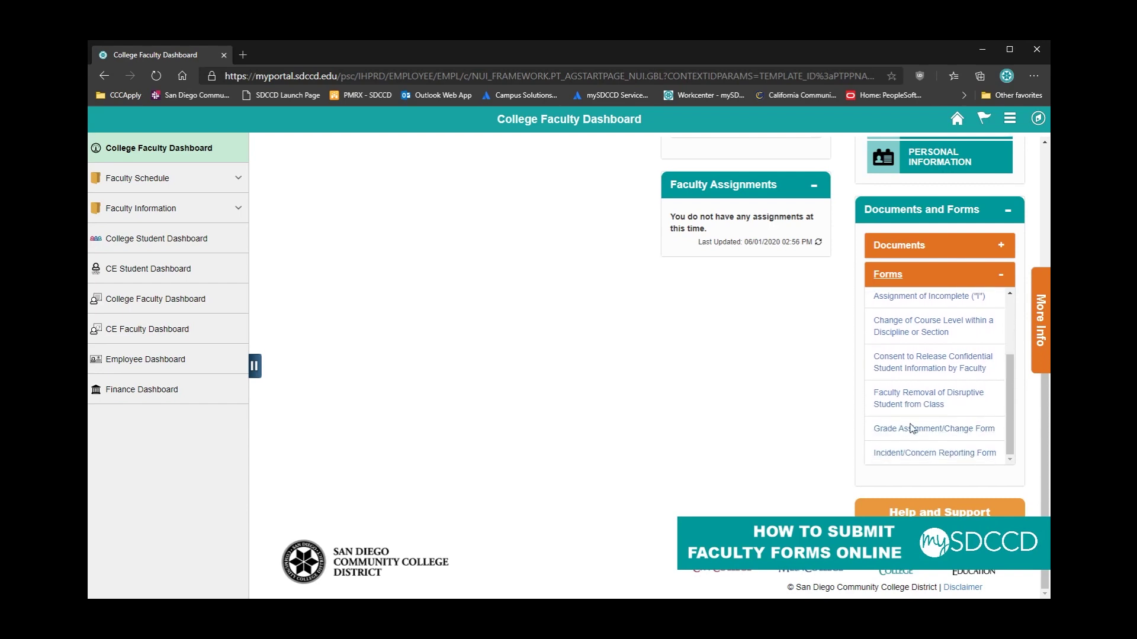
left_click(941, 432)
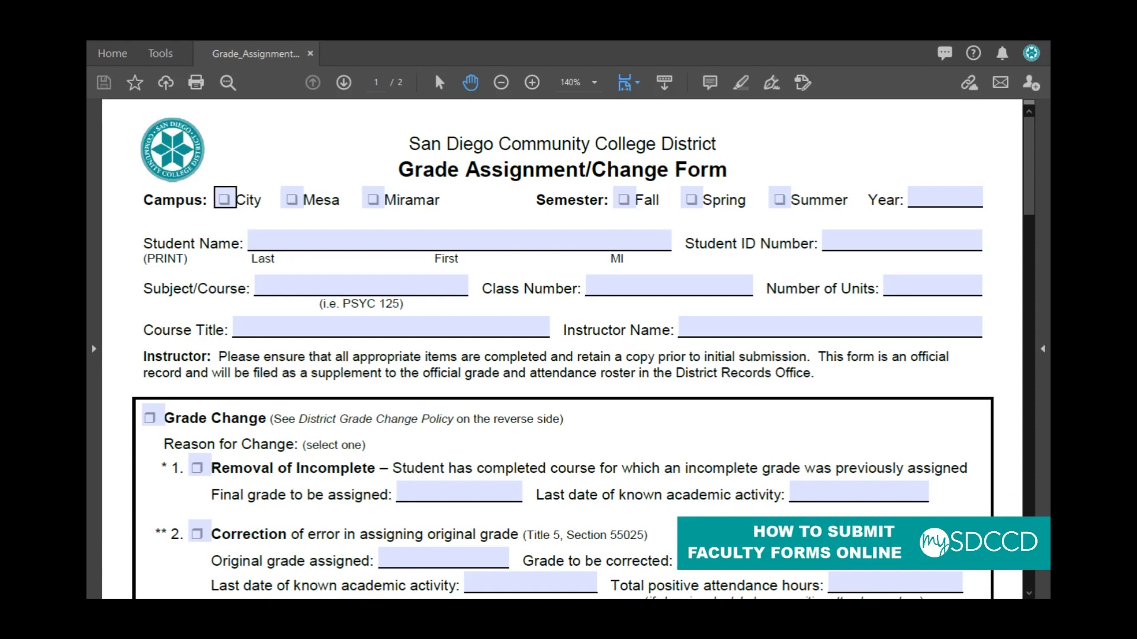
Step: Mark Mesa as the campus and Spring 2020 as the semester
key("space")
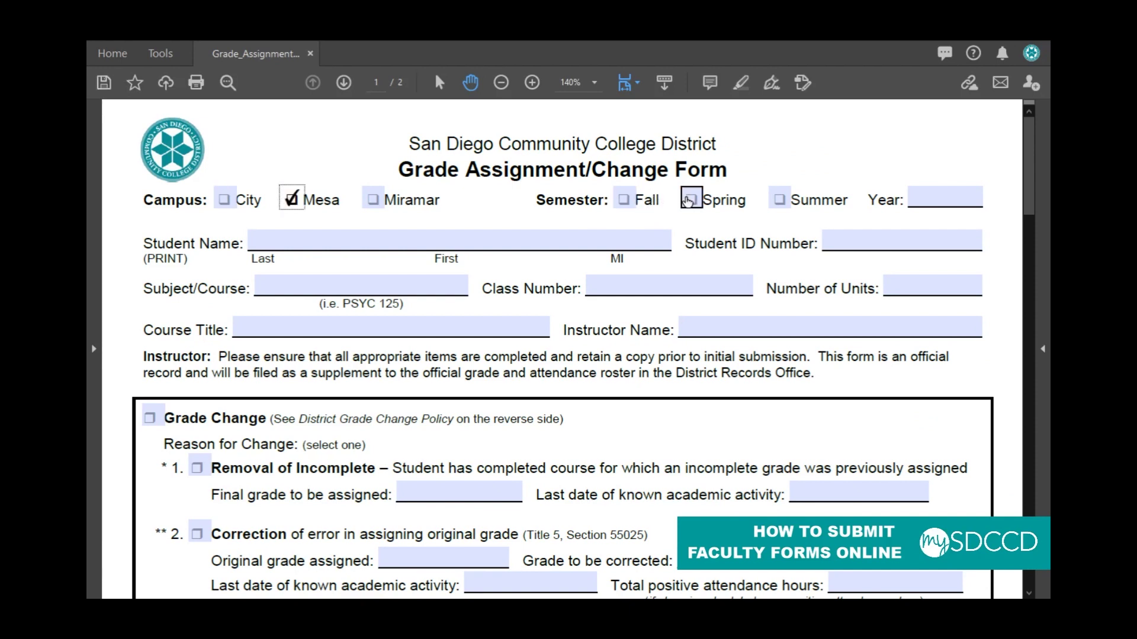
left_click(691, 199)
left_click(930, 188)
type("2020")
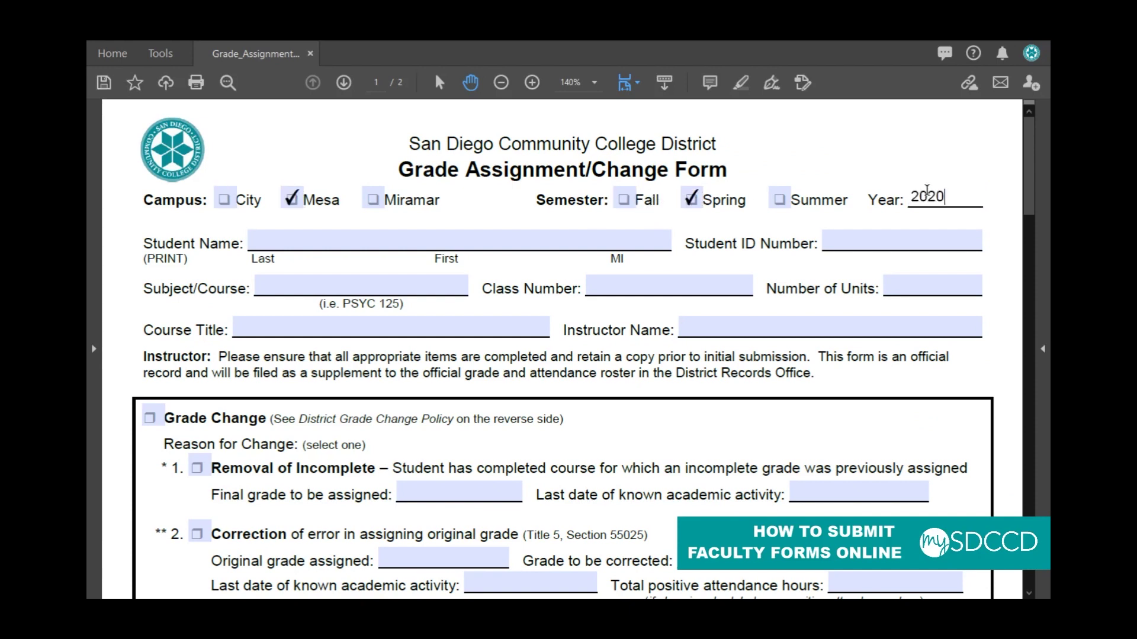
Step: Enter student name 'Student Sample', the student ID number, and instructor name 'Faculty Name'
left_click(547, 243)
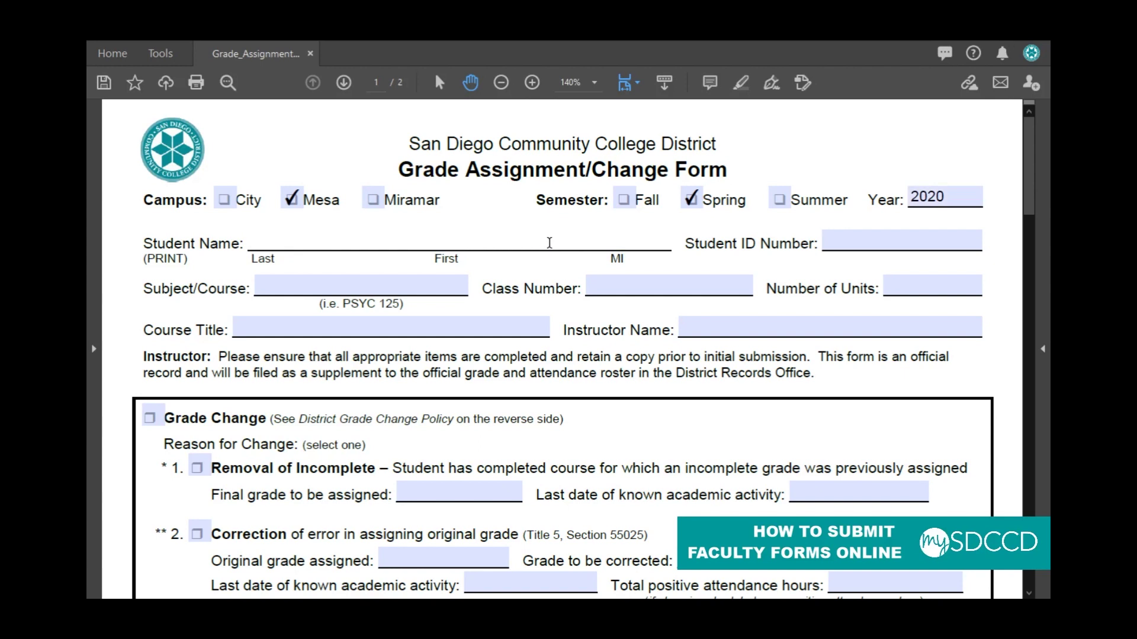
type("Student Sample")
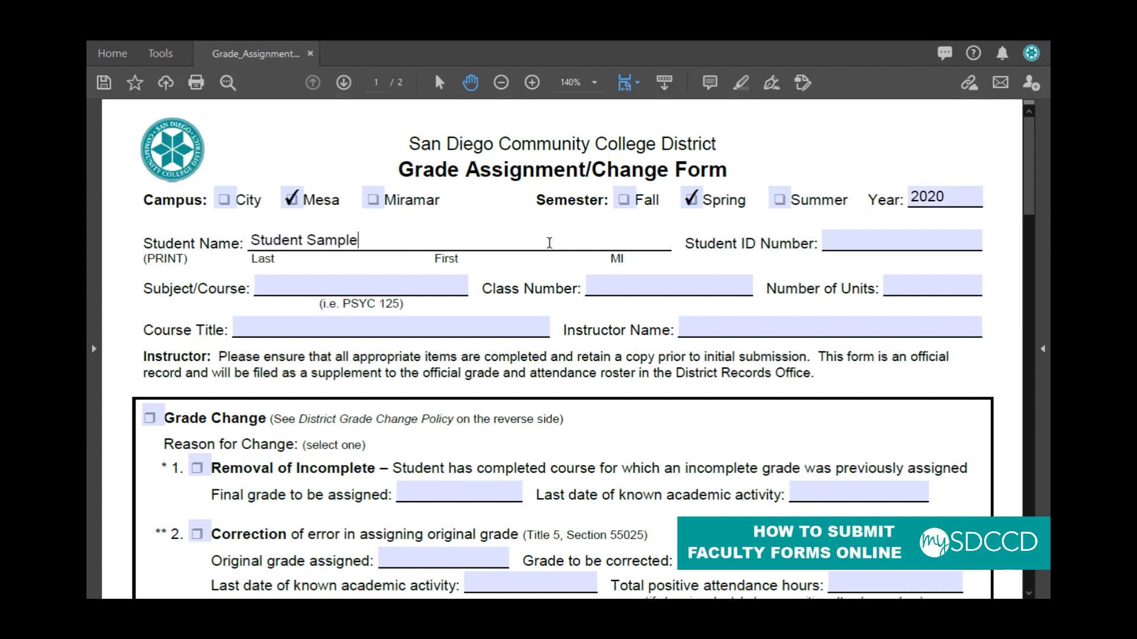
key("Tab")
type("9991234567")
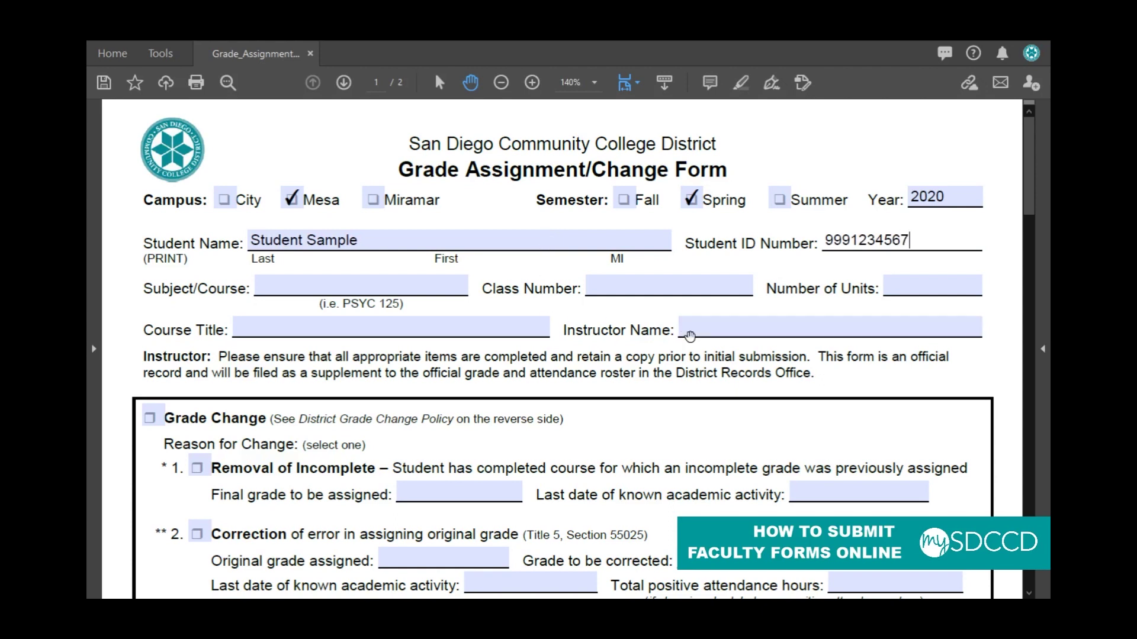
left_click(719, 329)
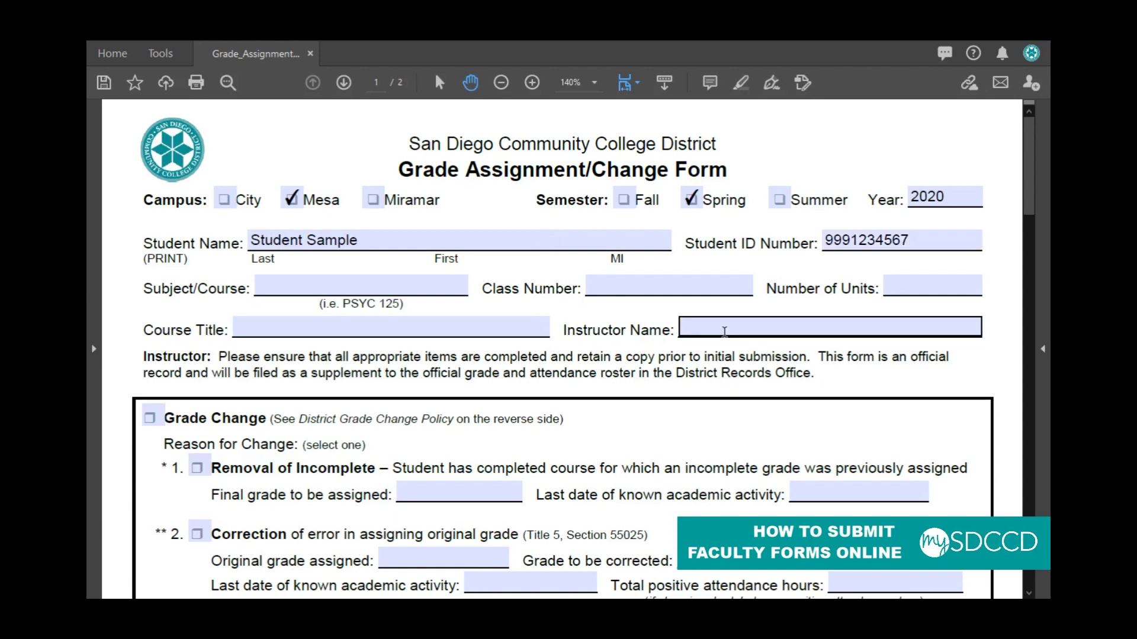
type("Faculty")
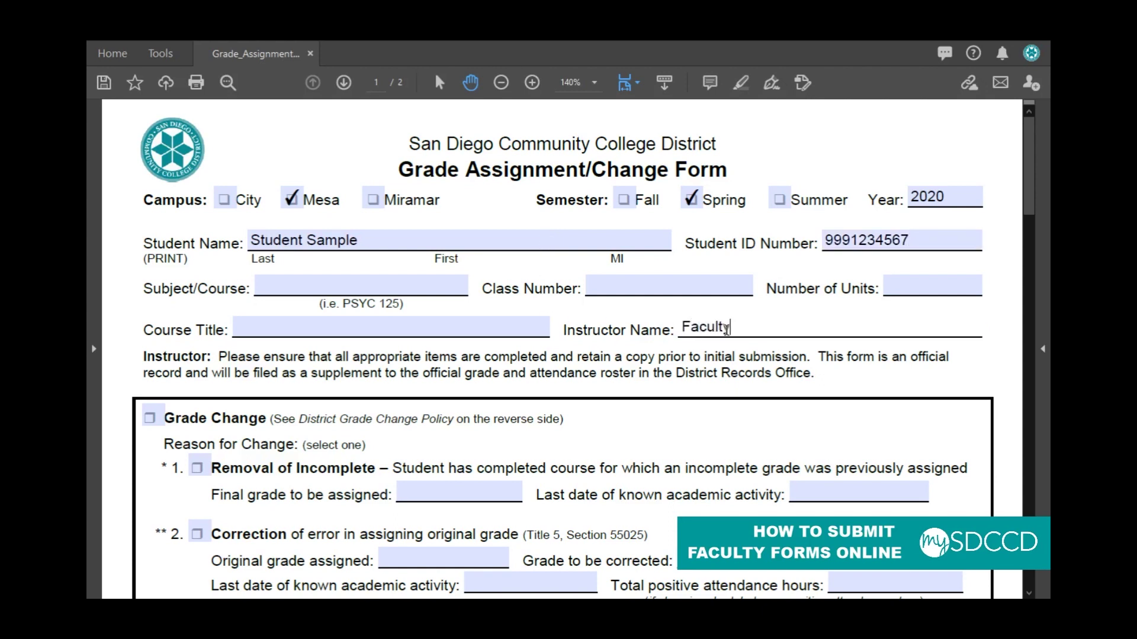
type(" Name")
Step: Enter 06/01/2020 in the Grade Change section's Date field
scroll(420, 427, "down", 1)
scroll(421, 427, "down", 4)
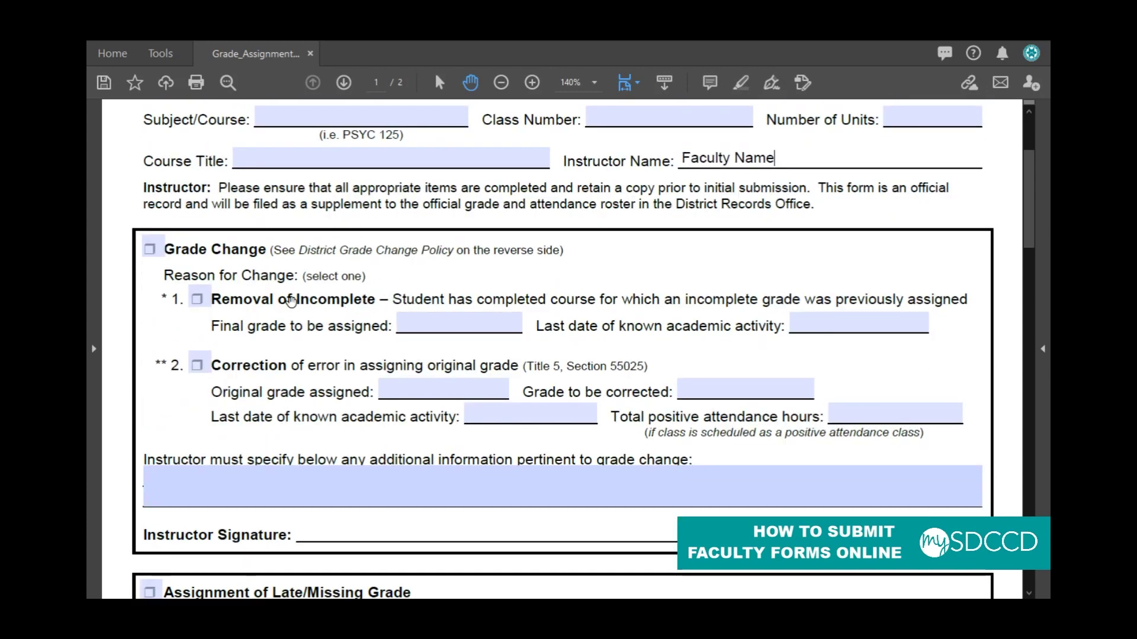
scroll(293, 302, "down", 1)
scroll(294, 303, "down", 1)
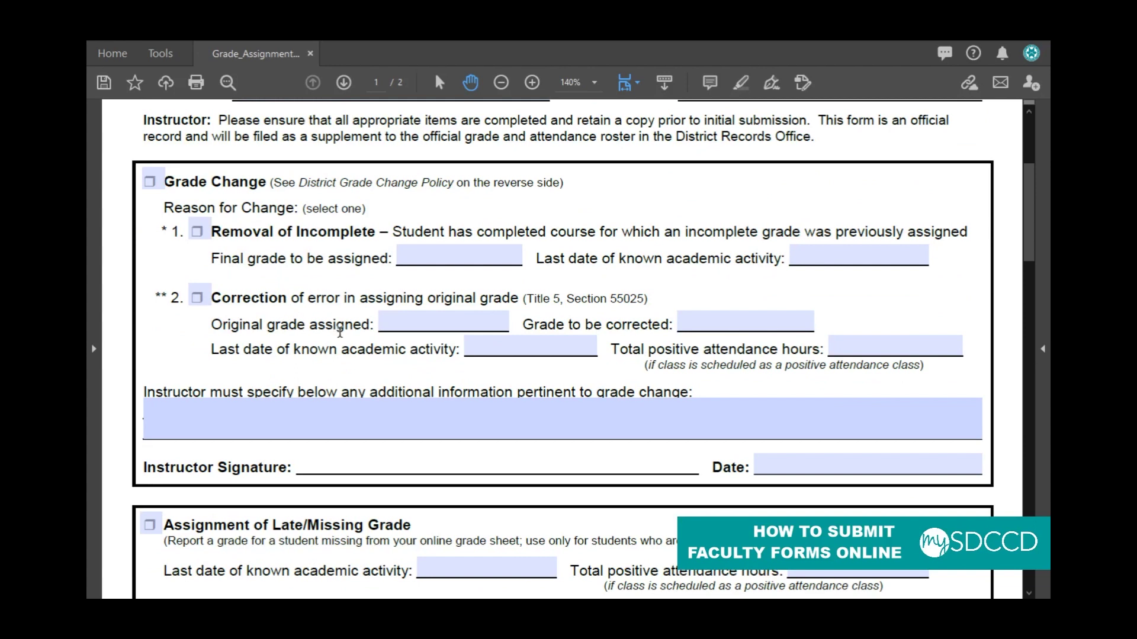
scroll(340, 333, "down", 2)
left_click(776, 395)
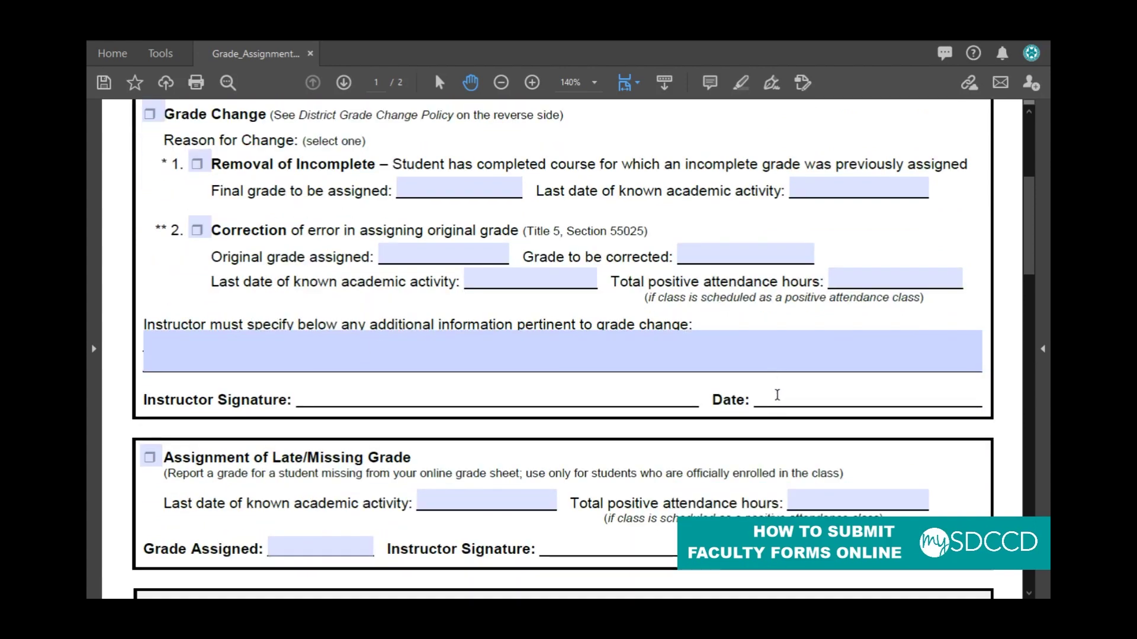
type("06/01/2020")
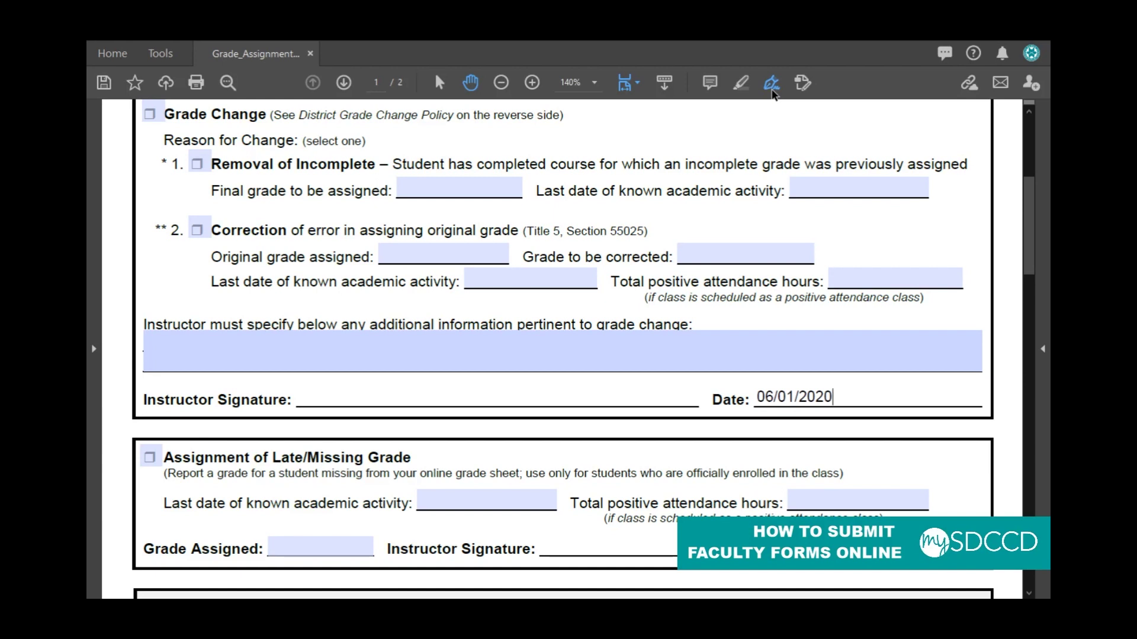
Step: Place the saved handwritten signature on the Instructor Signature line with Fill & Sign
left_click(772, 84)
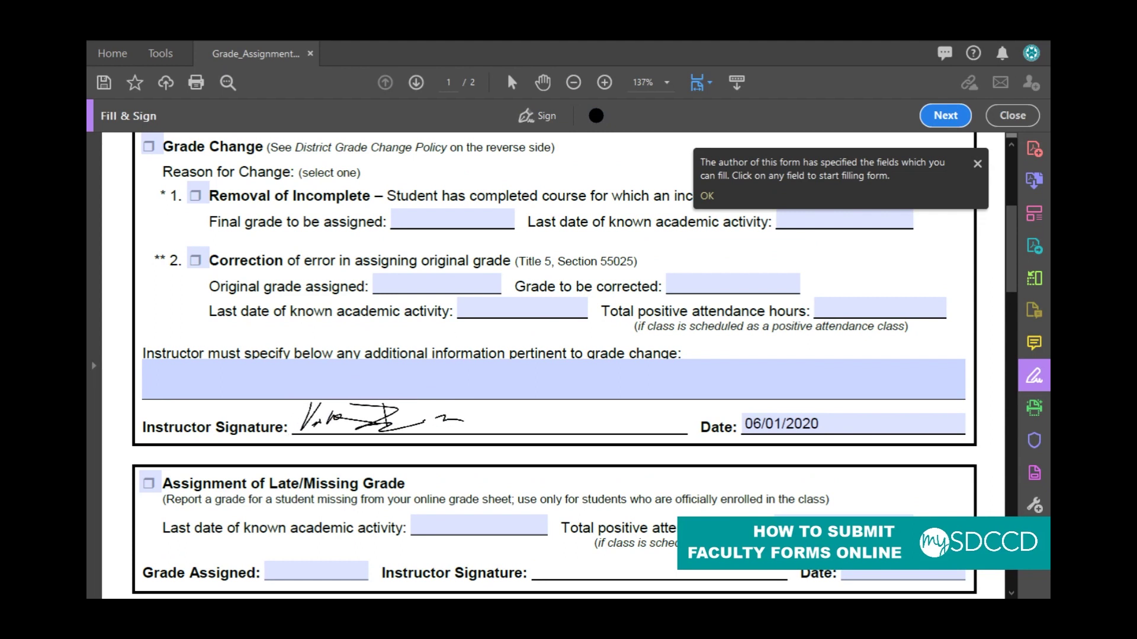
left_click(379, 421)
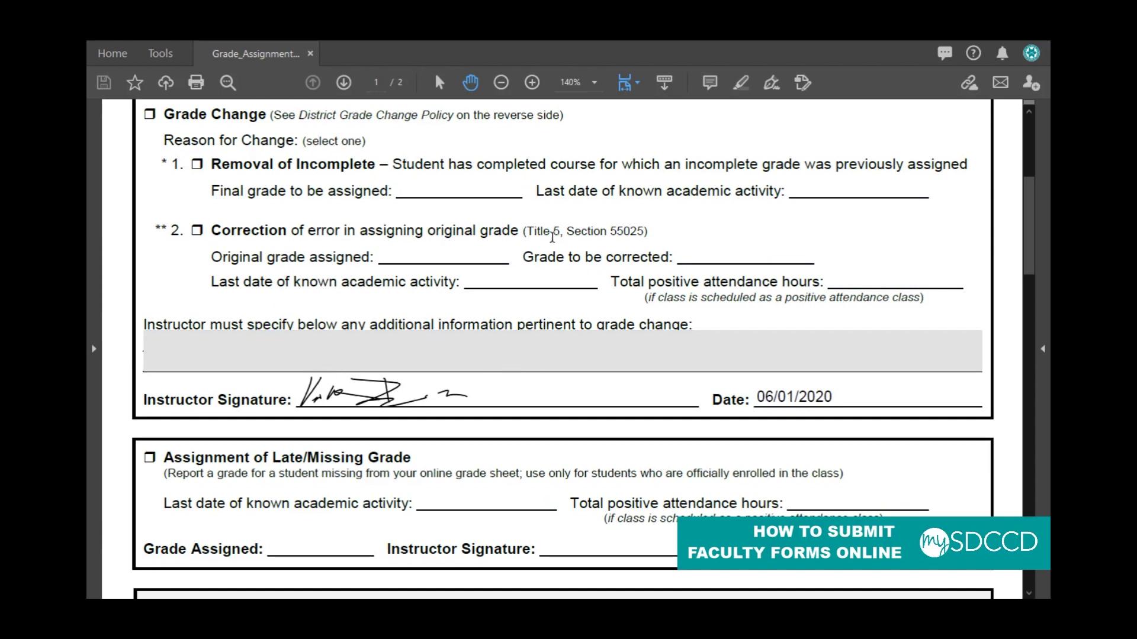
scroll(393, 206, "up", 2)
scroll(394, 213, "down", 4)
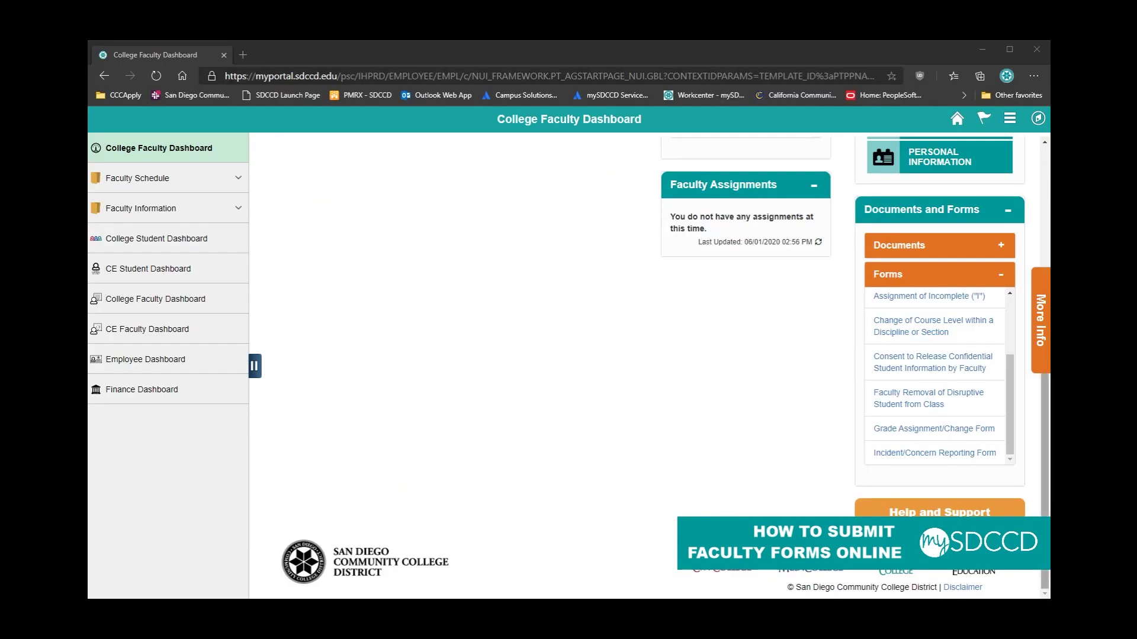
Step: Scroll the dashboard's Forms list back up to the Submit Faculty Forms Online link
scroll(934, 353, "up", 2)
scroll(934, 353, "up", 3)
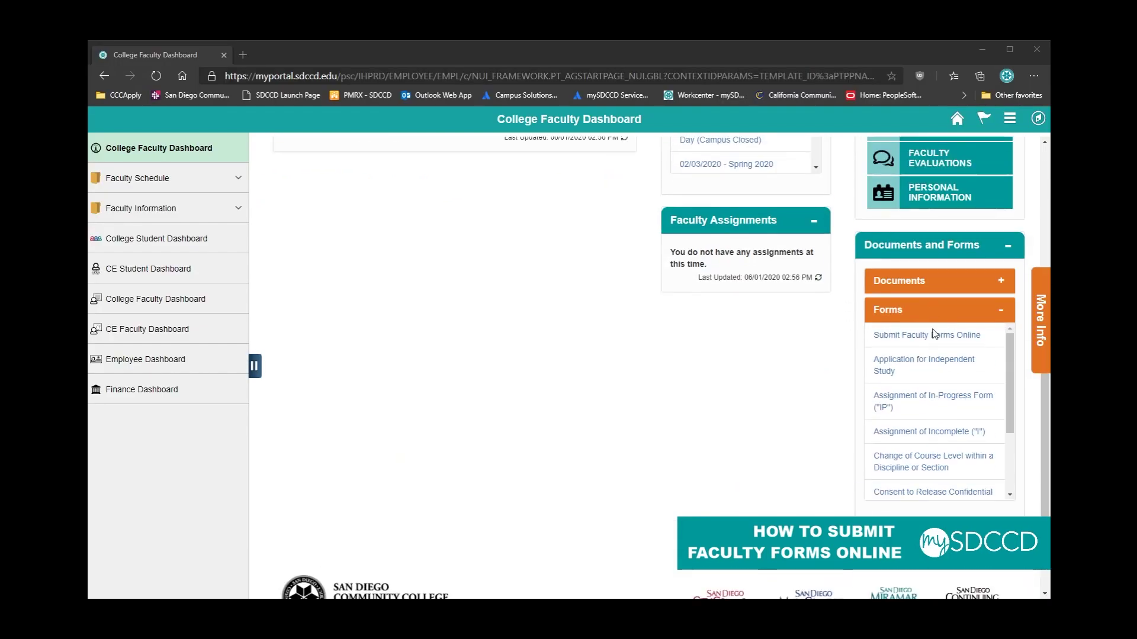
scroll(929, 325, "down", 1)
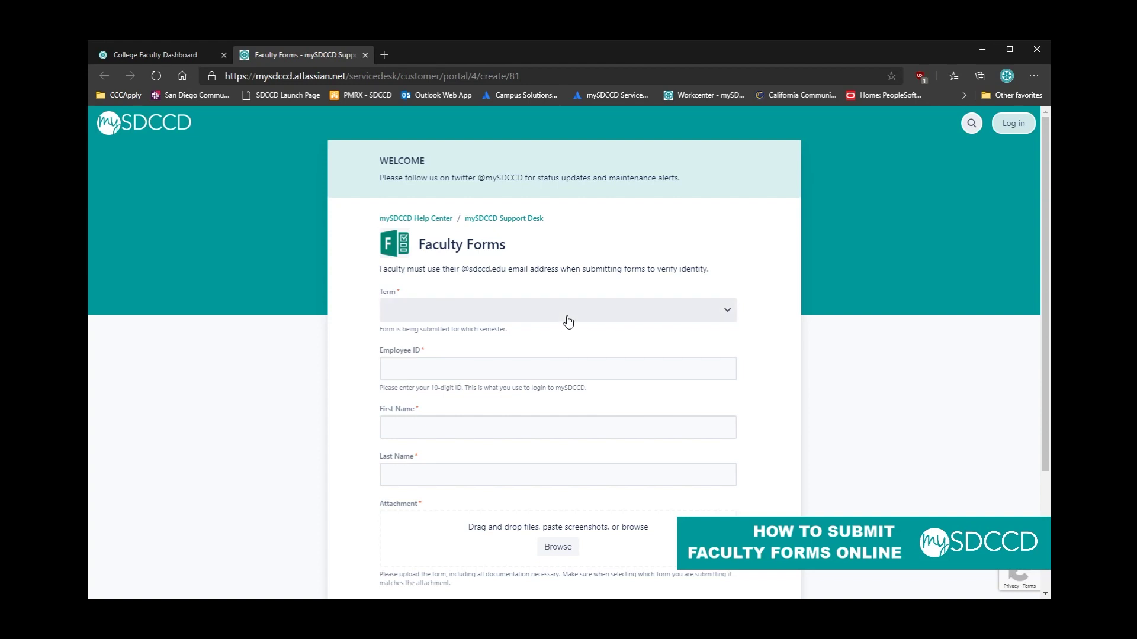
Step: Set Term to Spring 2020, enter the employee ID, and fill first name 'Faculty'
left_click(484, 310)
left_click(444, 347)
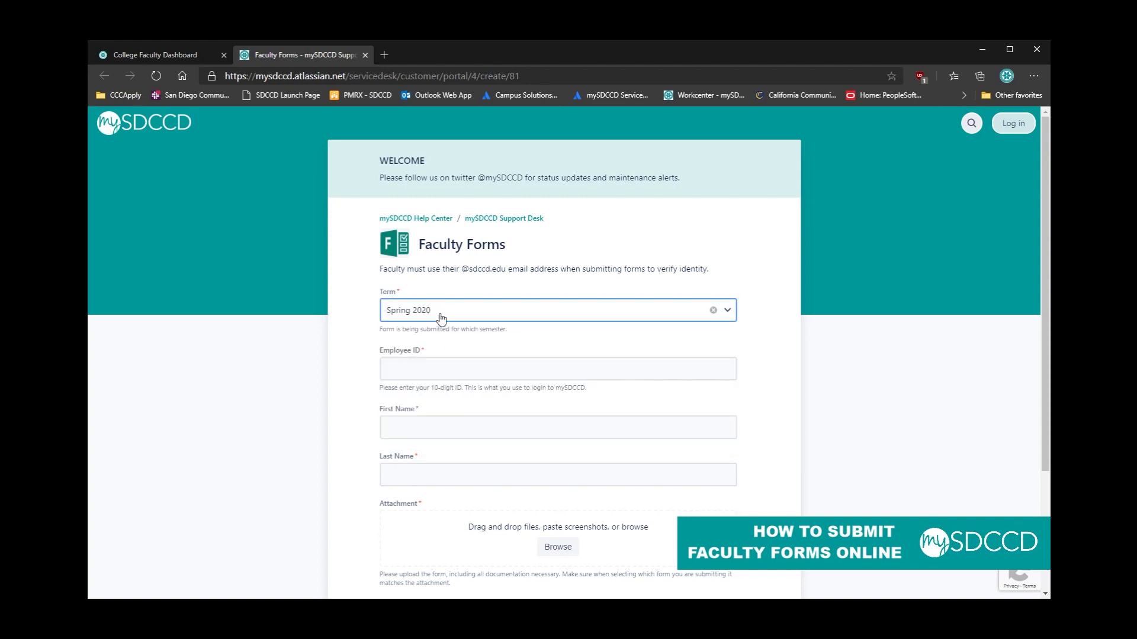
left_click(415, 371)
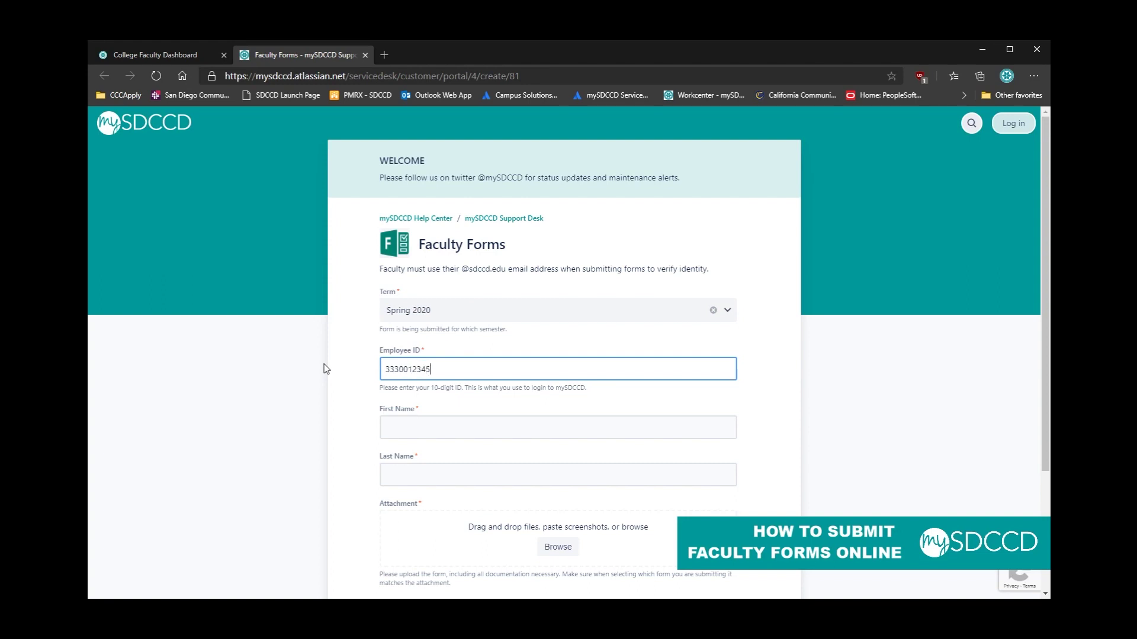
type("3330012345")
scroll(323, 368, "down", 1)
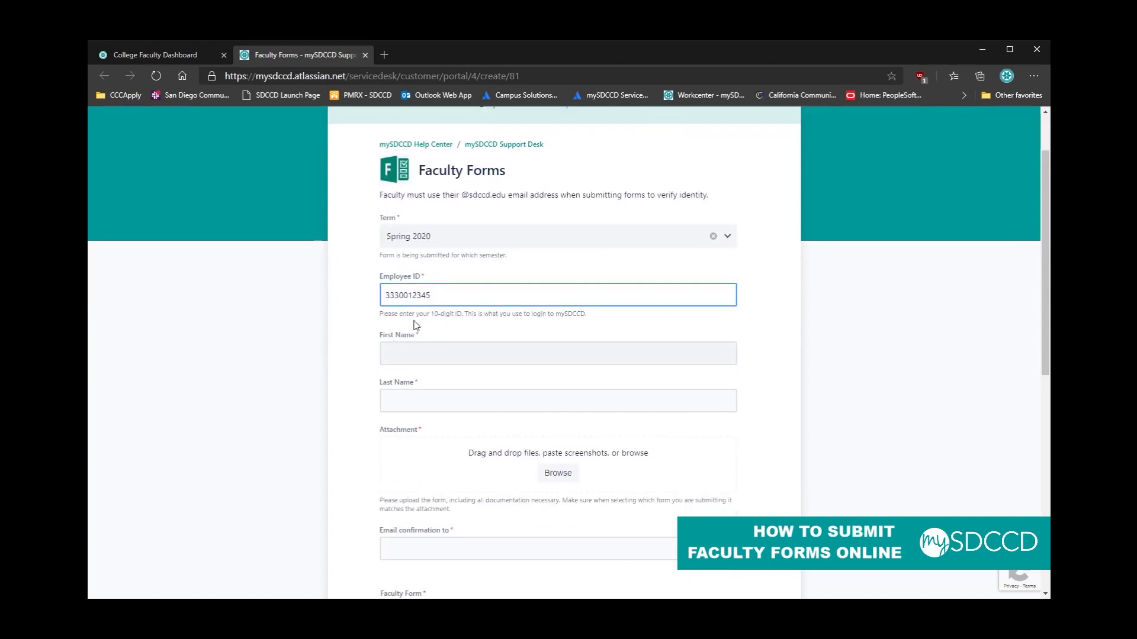
left_click(417, 356)
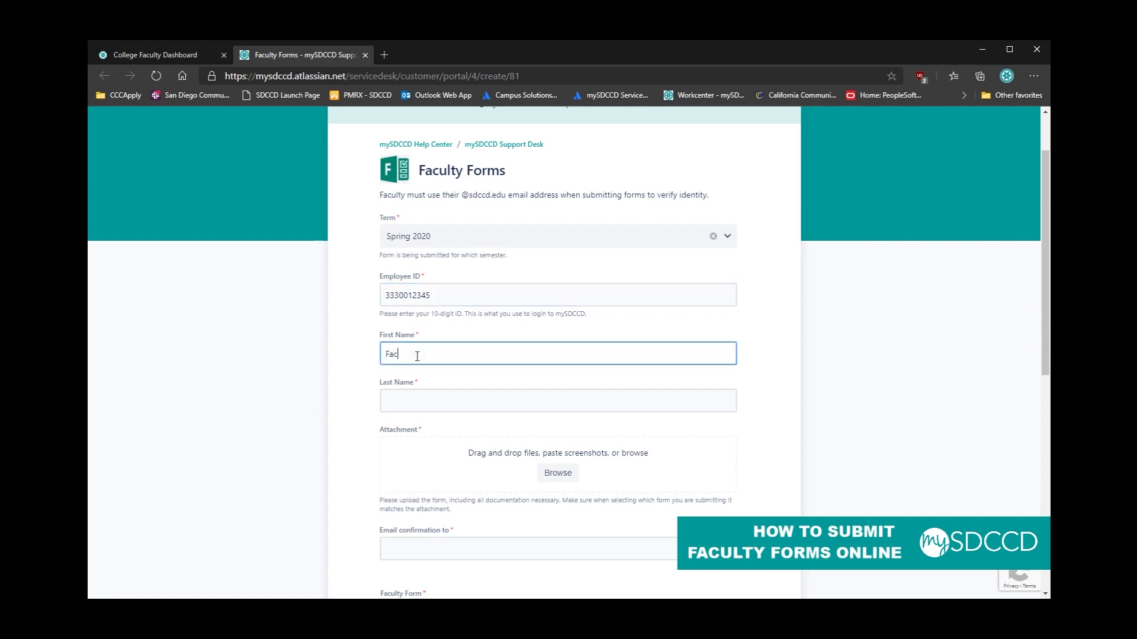
type("Faculty")
key("Tab")
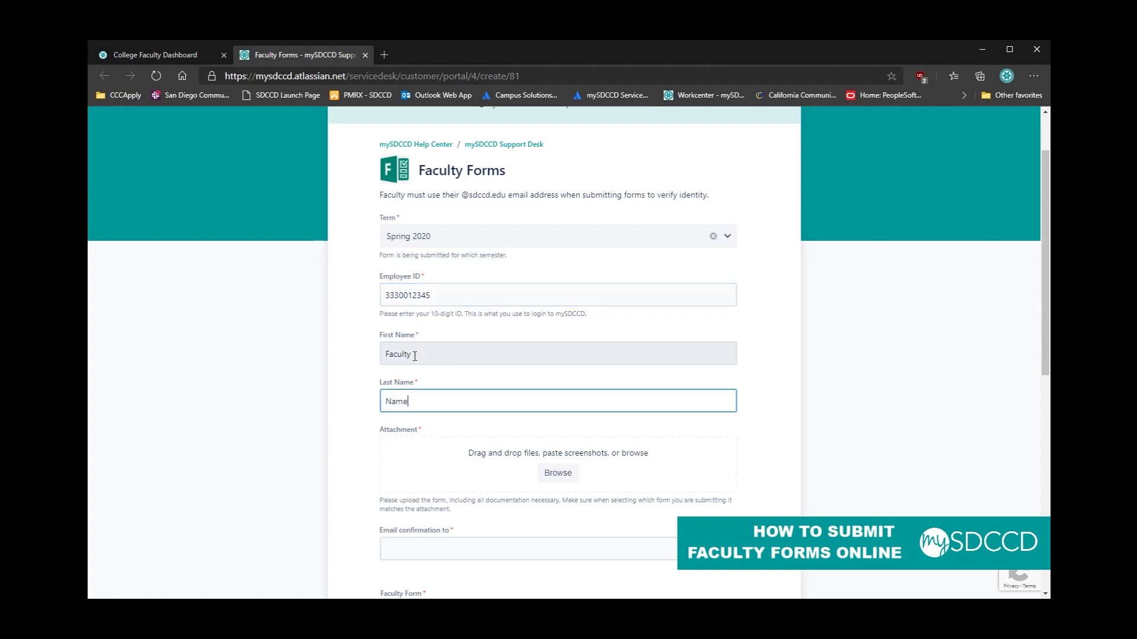
scroll(414, 356, "down", 1)
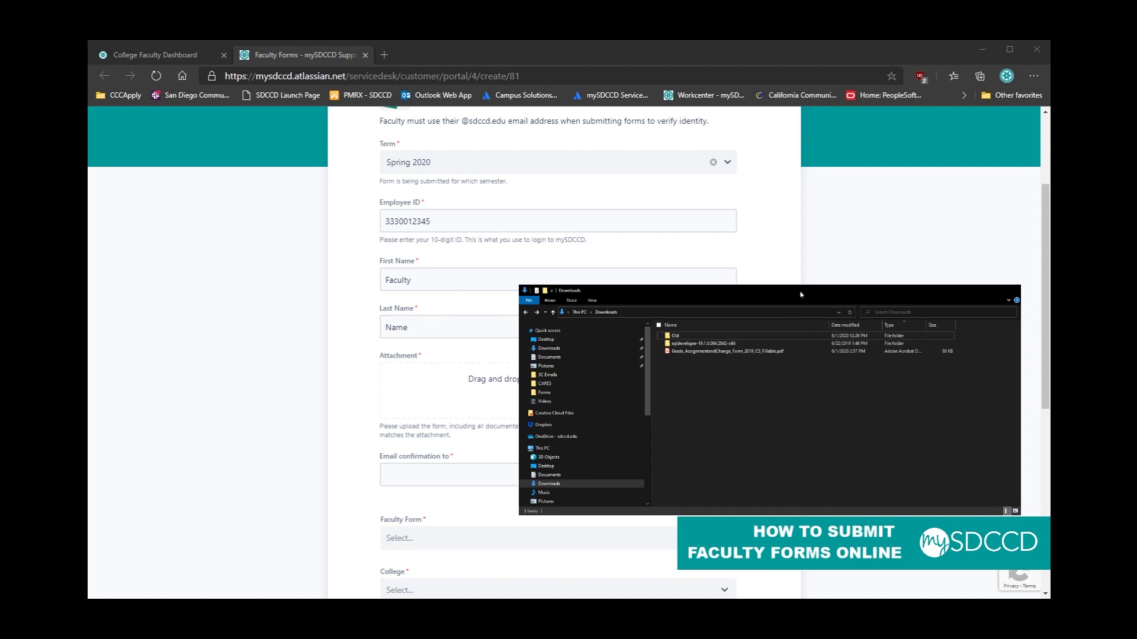
Step: Drag the Grade_AssignmentandChange PDF from Downloads onto the request's Attachment area
left_click(693, 353)
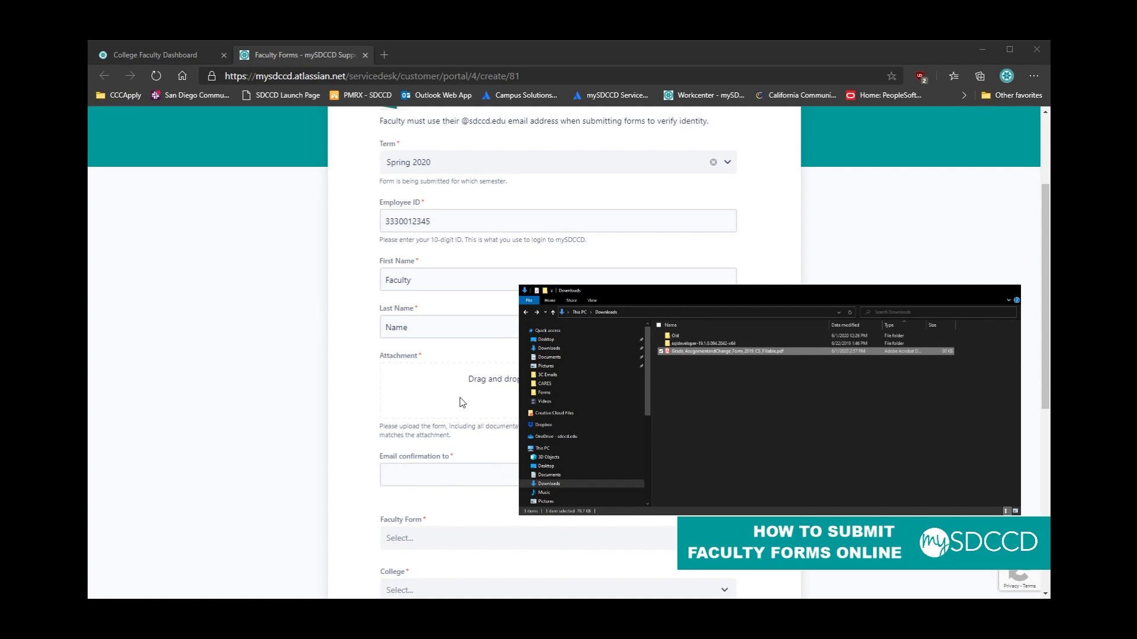
left_click_drag(460, 397, 464, 398)
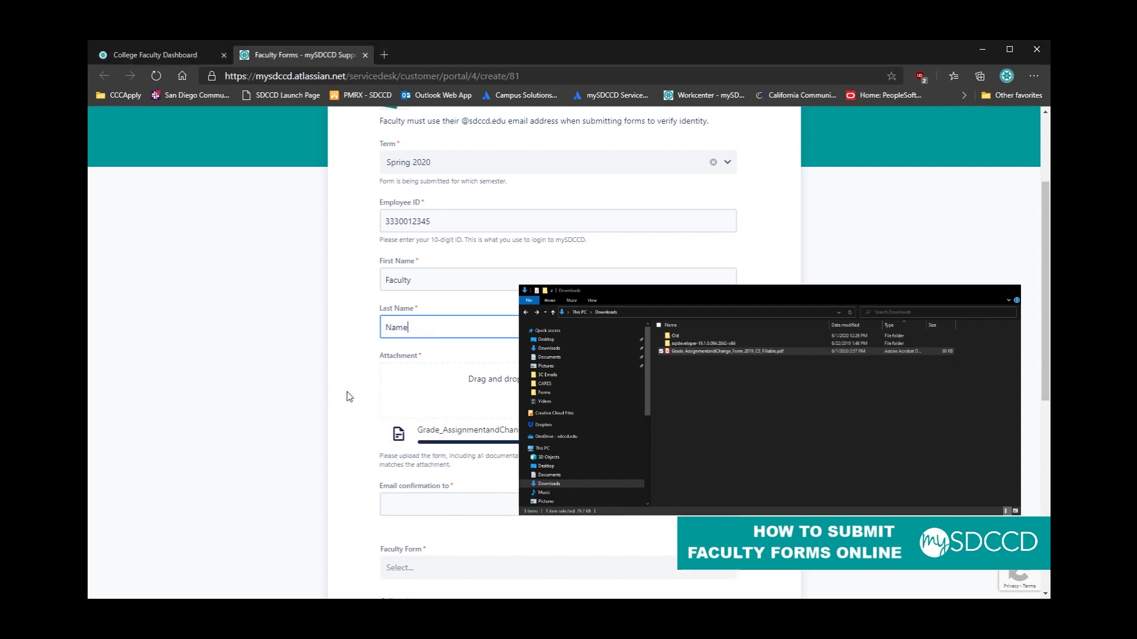
left_click(429, 432)
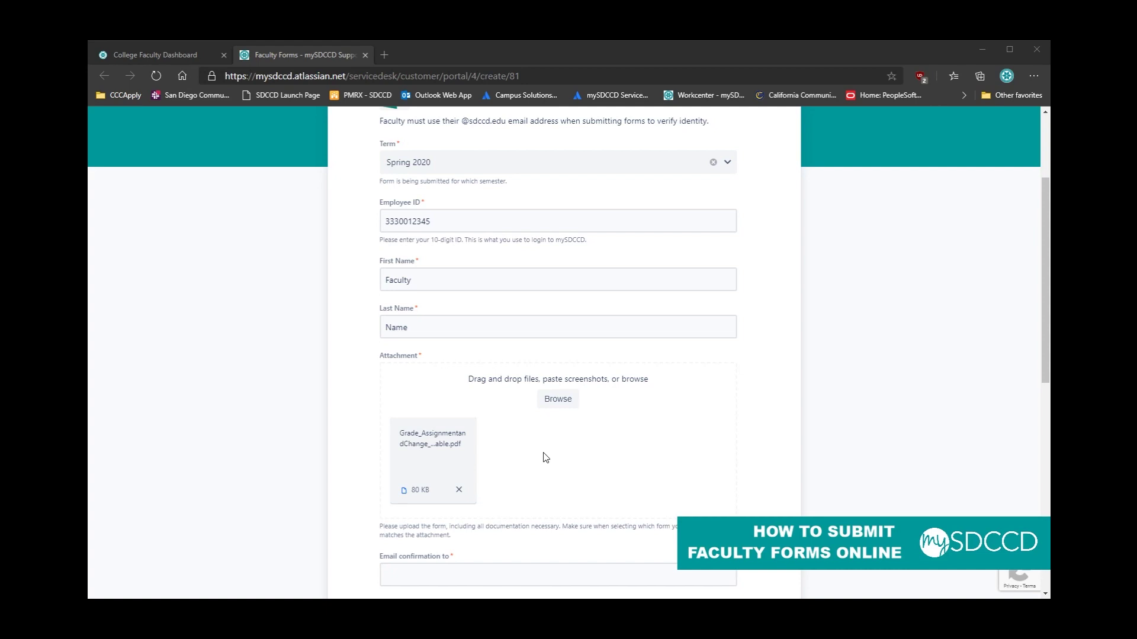
Step: Enter the confirmation e-mail address and choose Grade Assignment/Change Form as the faculty form
scroll(545, 458, "down", 3)
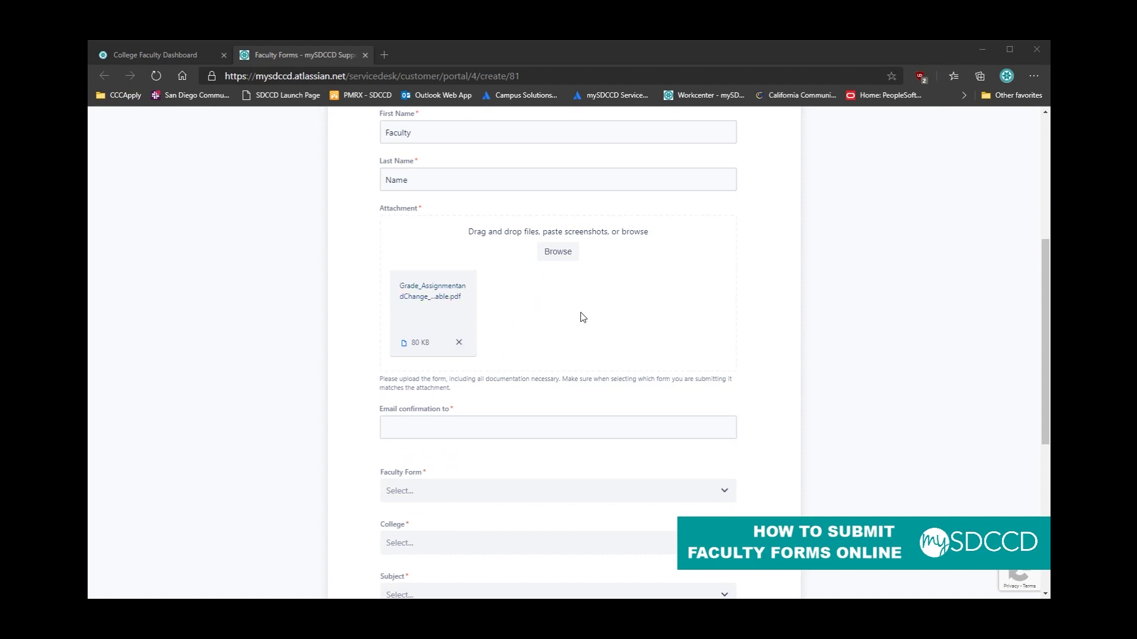
scroll(531, 402, "down", 1)
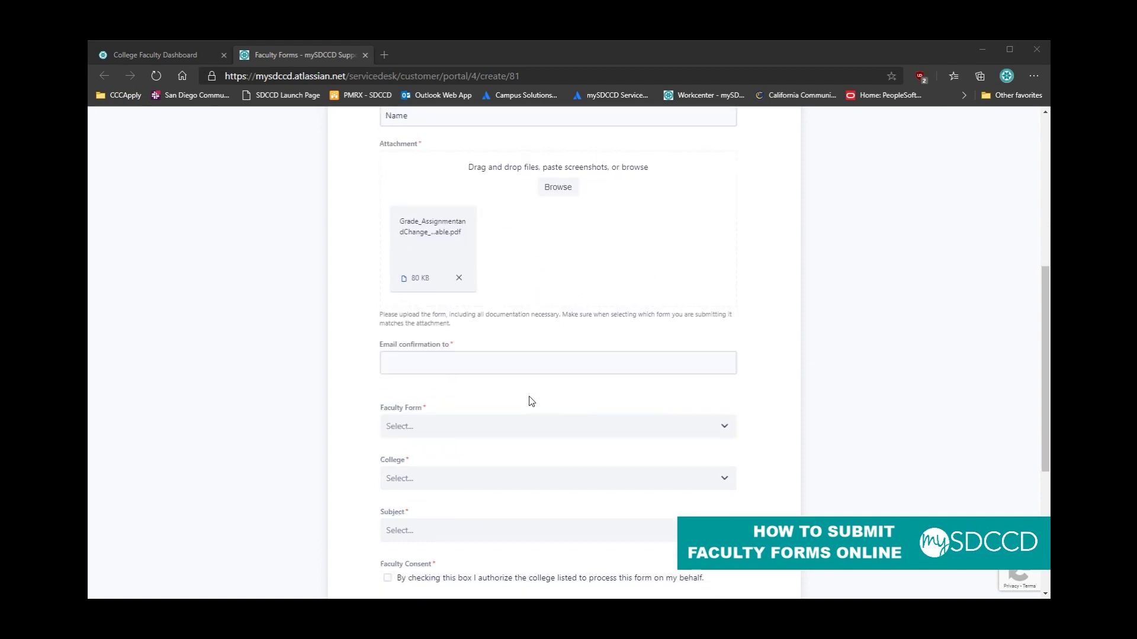
left_click(459, 356)
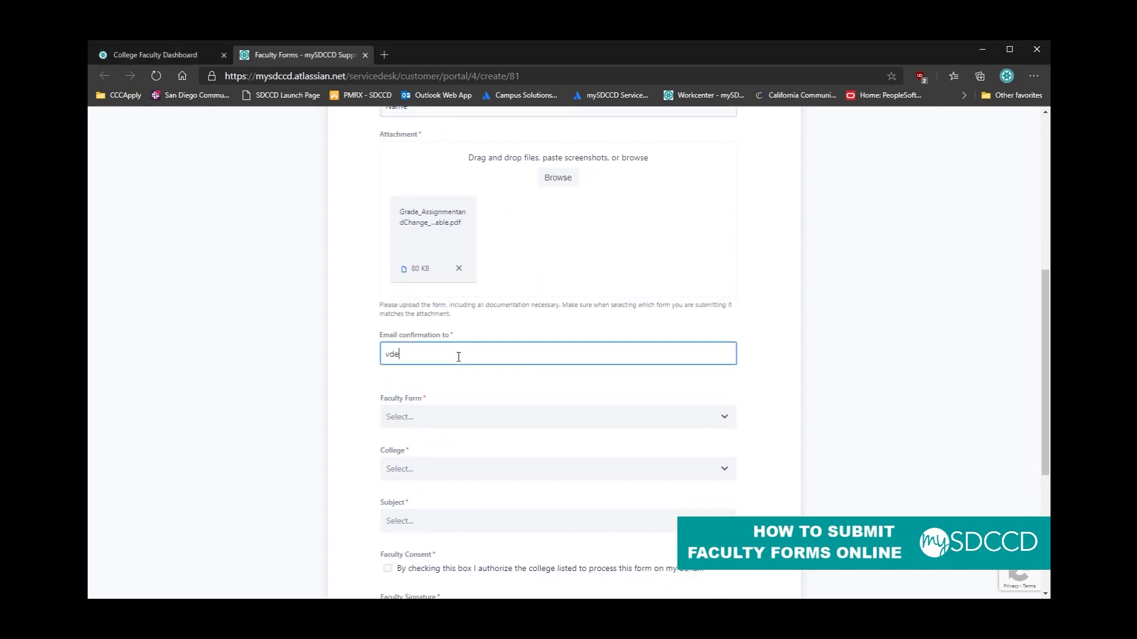
key("Tab")
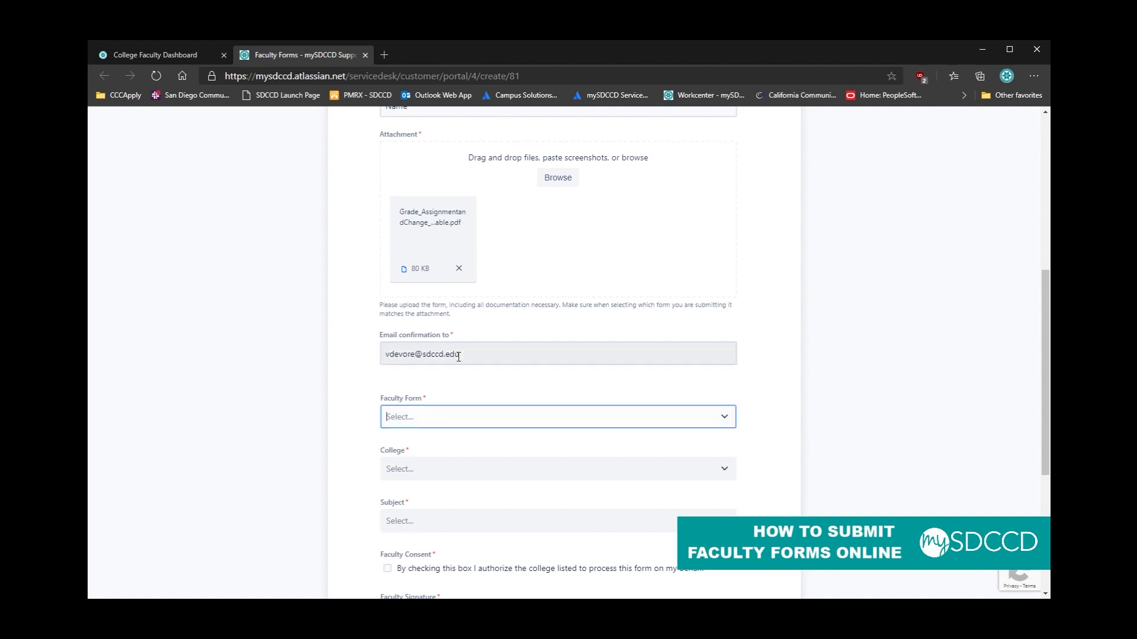
scroll(388, 384, "down", 1)
left_click(503, 350)
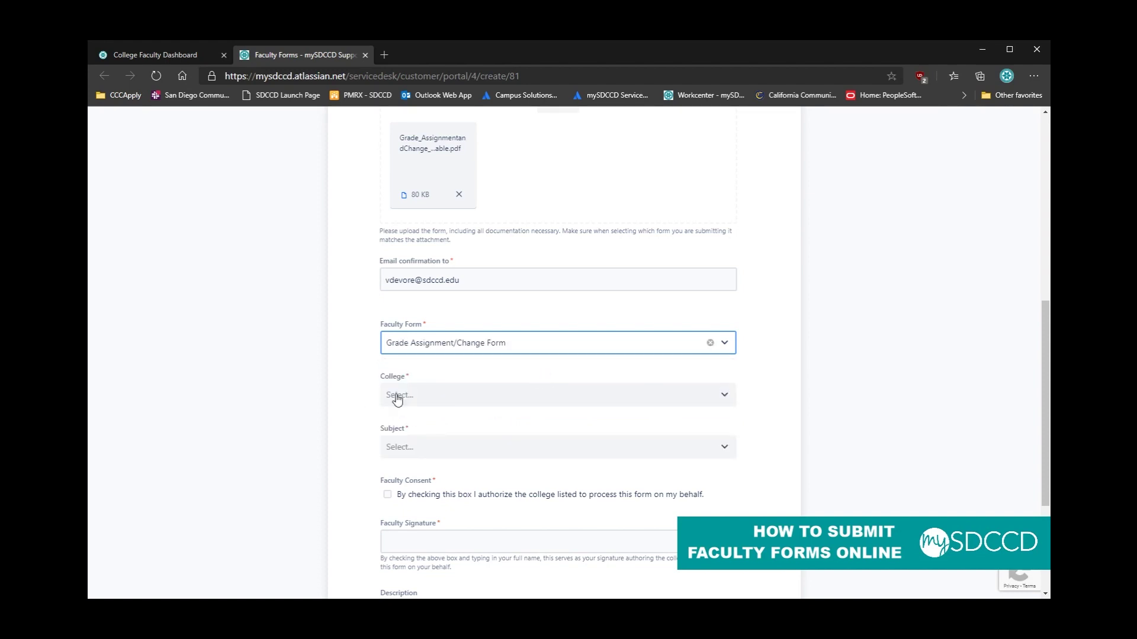
Step: Select San Diego Mesa College as the college and MATH - Mathematics as the subject
scroll(385, 396, "down", 1)
left_click(447, 324)
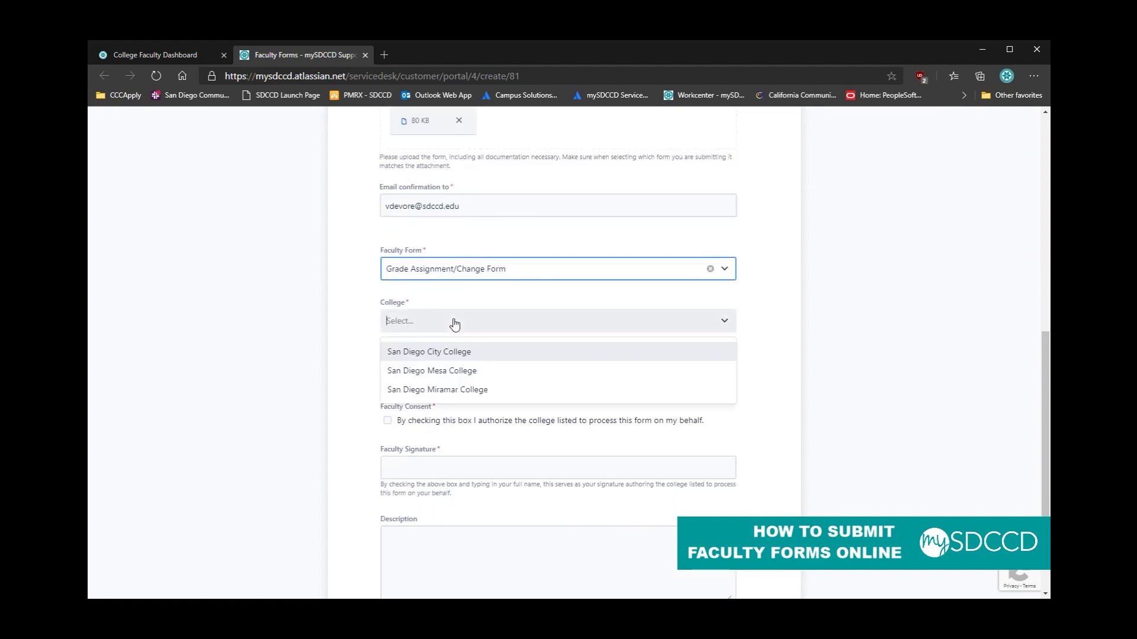
left_click(440, 373)
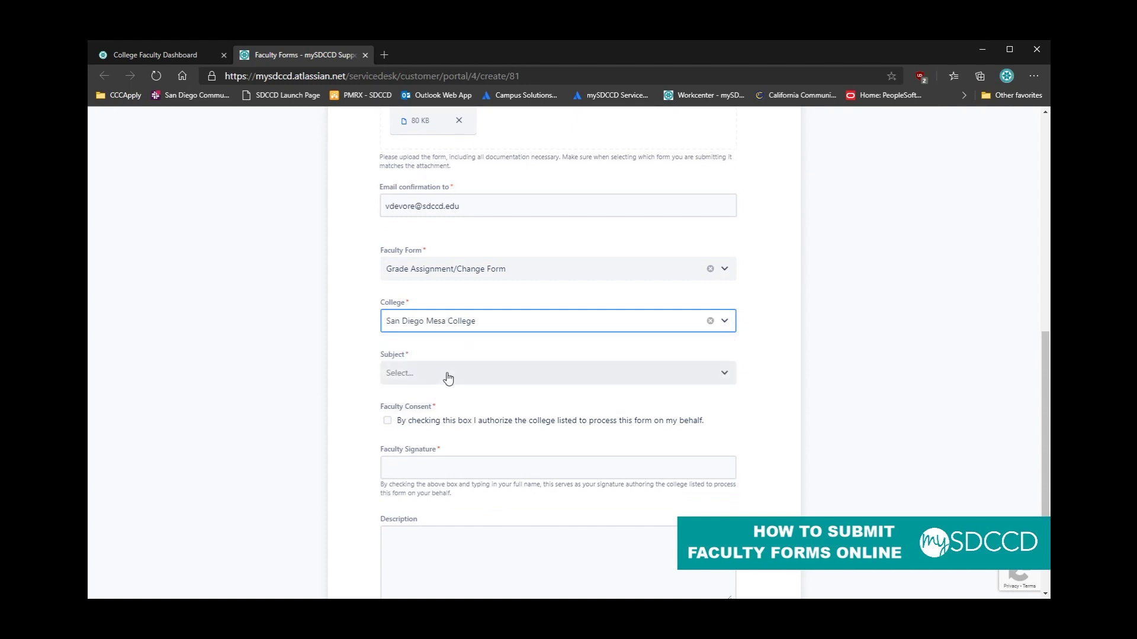
left_click(480, 381)
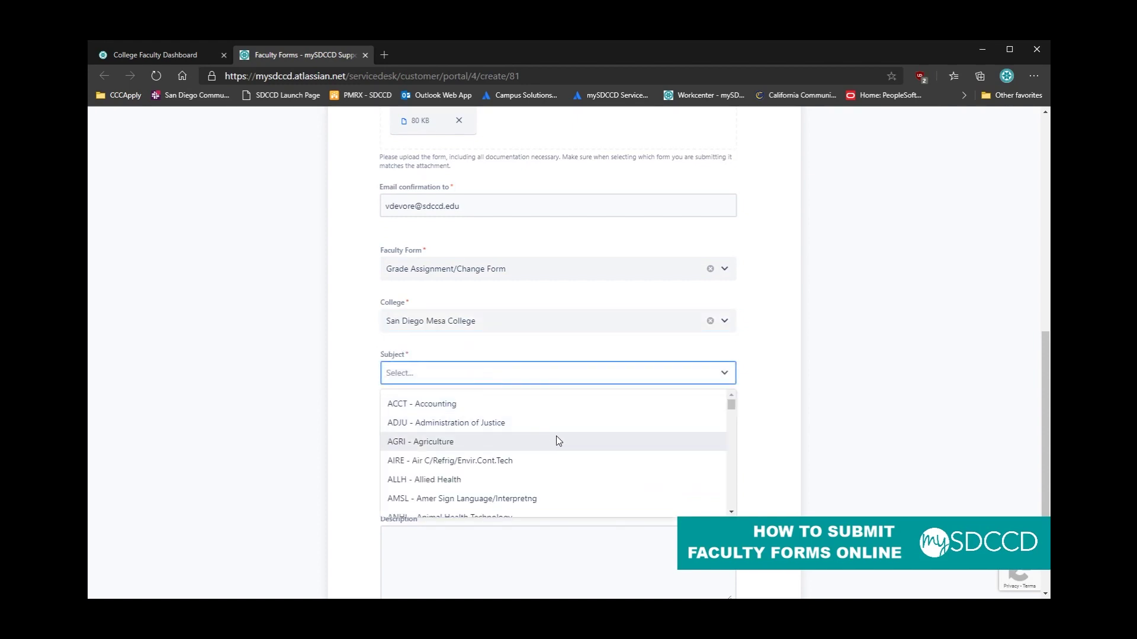
type("math")
left_click(554, 409)
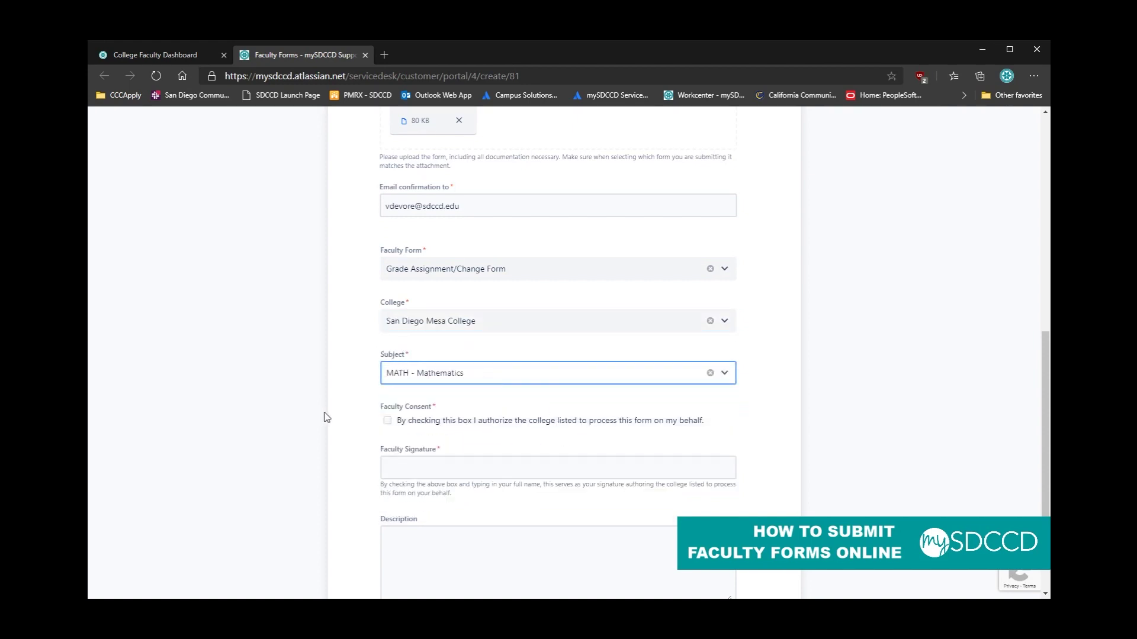
left_click(345, 411)
Step: Tick Faculty Consent, sign as 'Faculty Name', and send the request
scroll(345, 410, "down", 2)
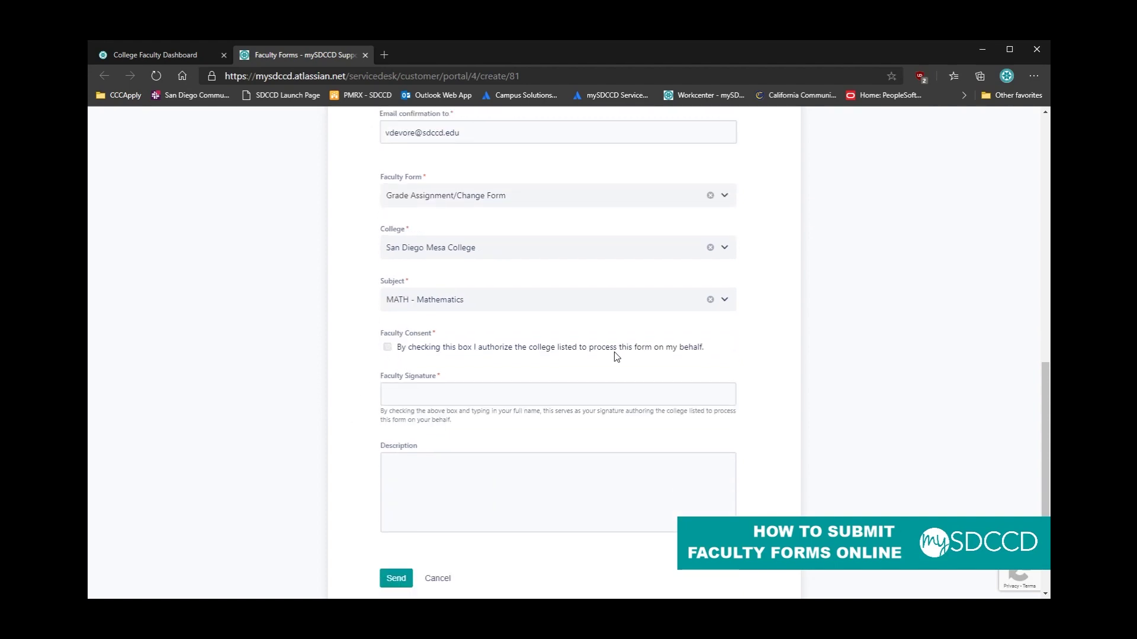
left_click(425, 348)
left_click(425, 397)
type("Faculty Name")
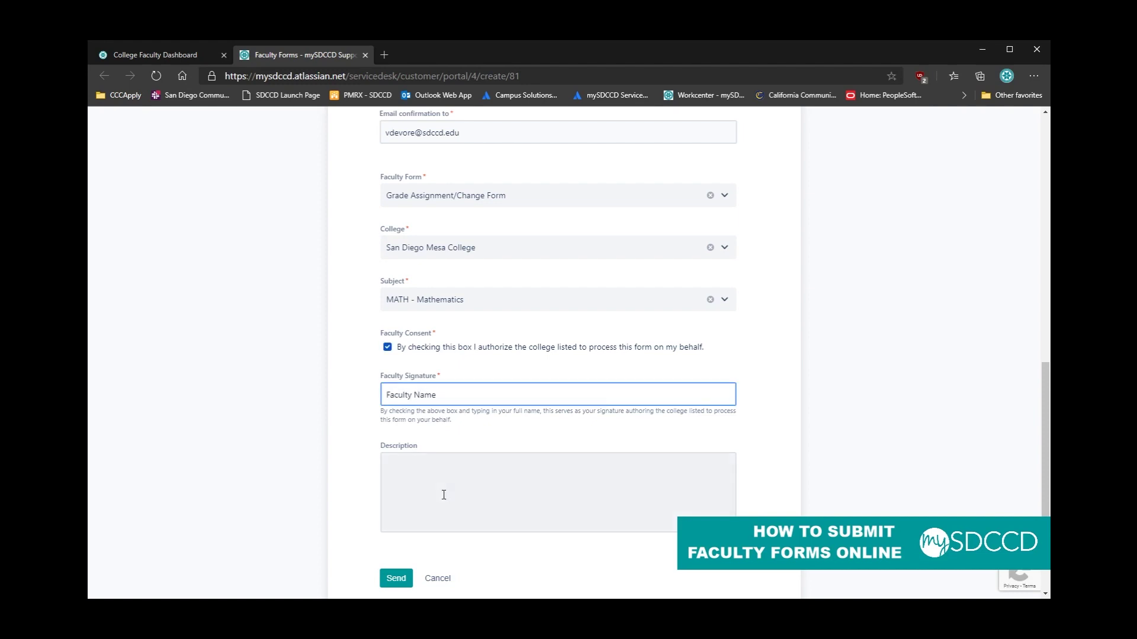
left_click(444, 495)
scroll(444, 495, "down", 1)
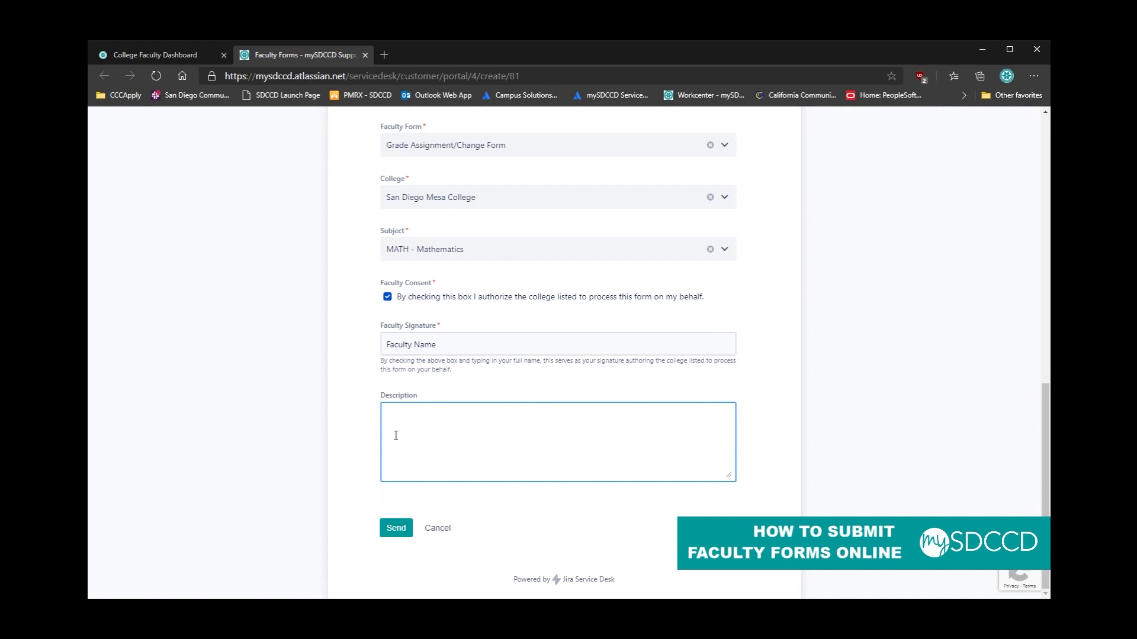
left_click(396, 531)
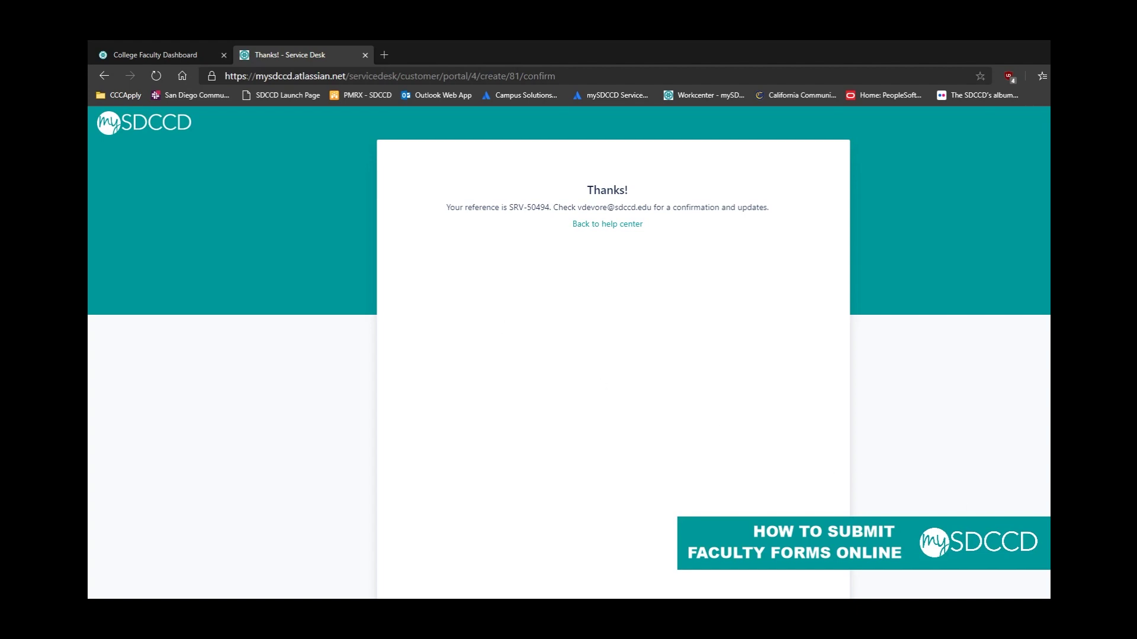
Step: Open the View Request link in the Outlook confirmation e-mail
key("alt+Tab")
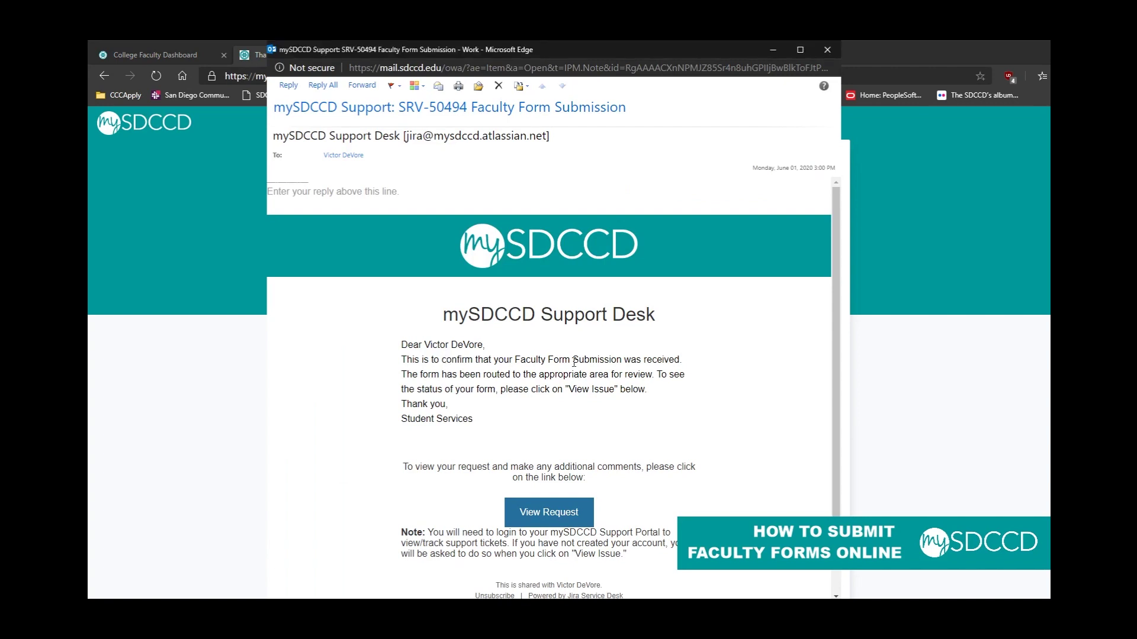
scroll(620, 362, "down", 1)
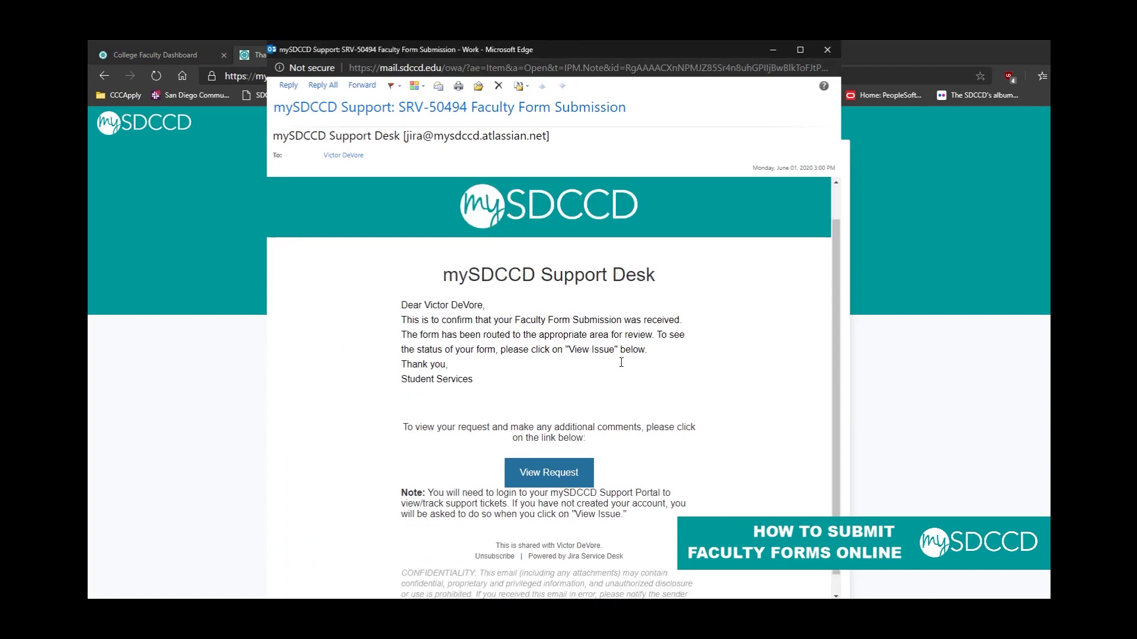
left_click(553, 454)
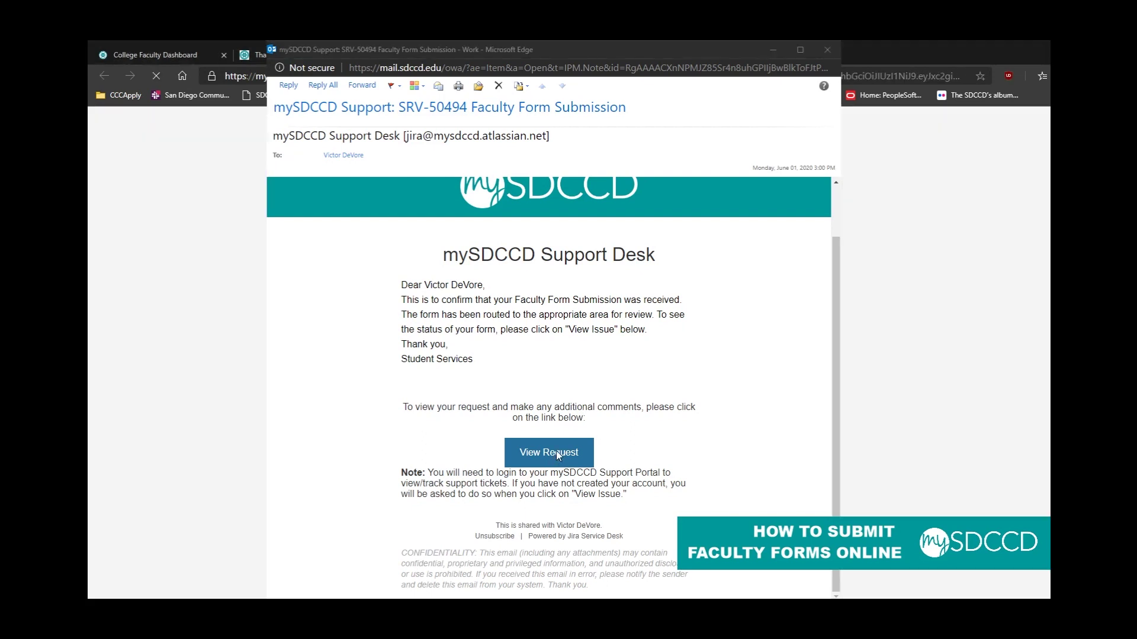
Step: Bring the mySDCCD Help Center login tab to the front
left_click(976, 496)
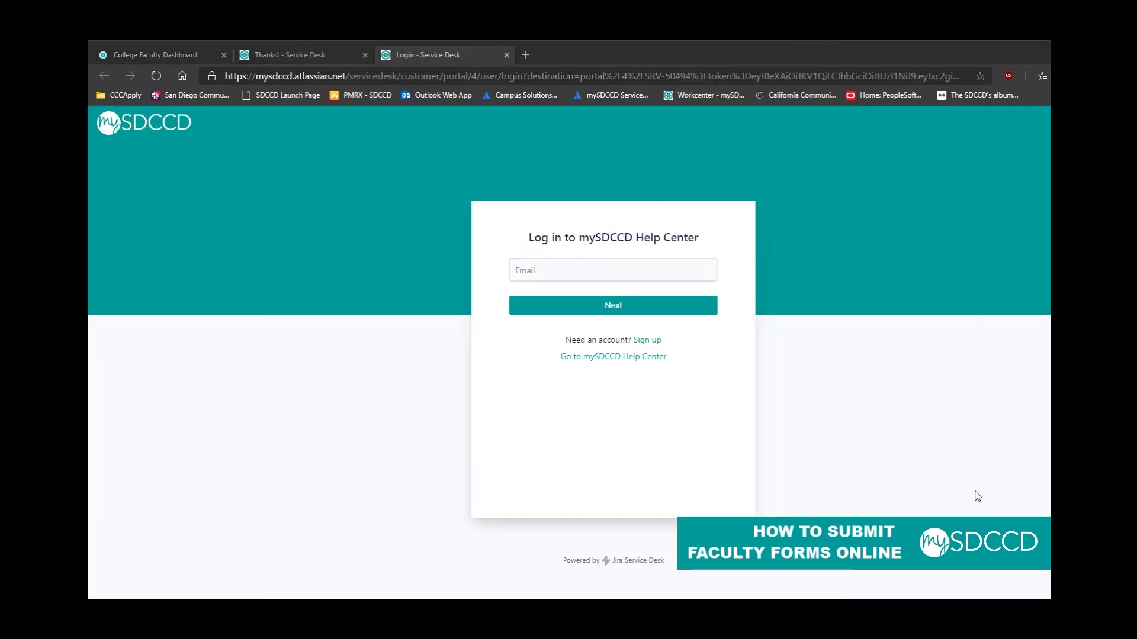